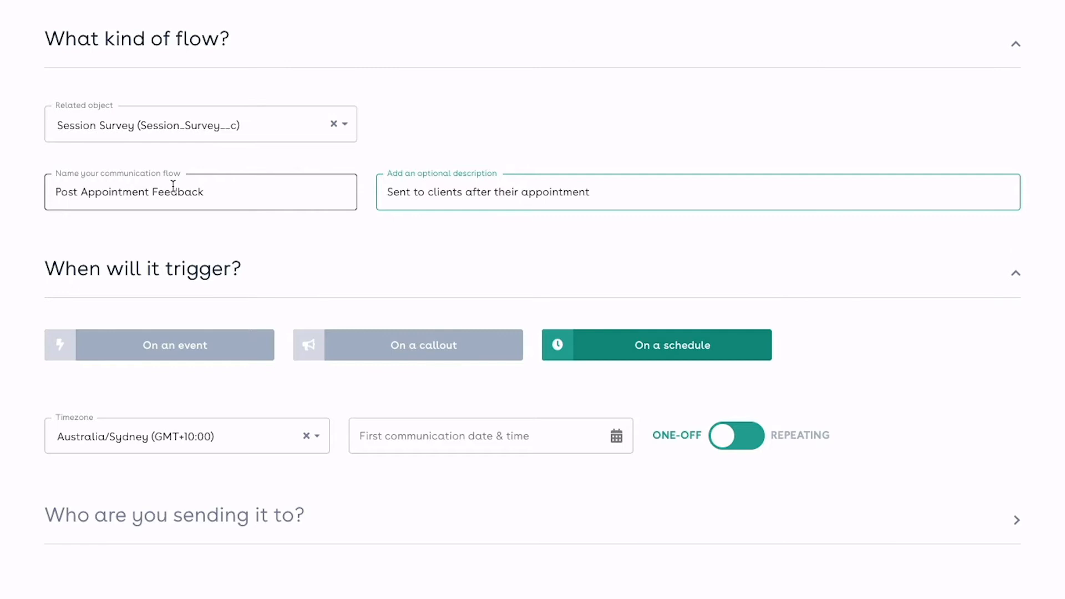
Step: Trigger the flow on a schedule, with the first communication on 27/04/2020 at 12:00 PM
click(717, 357)
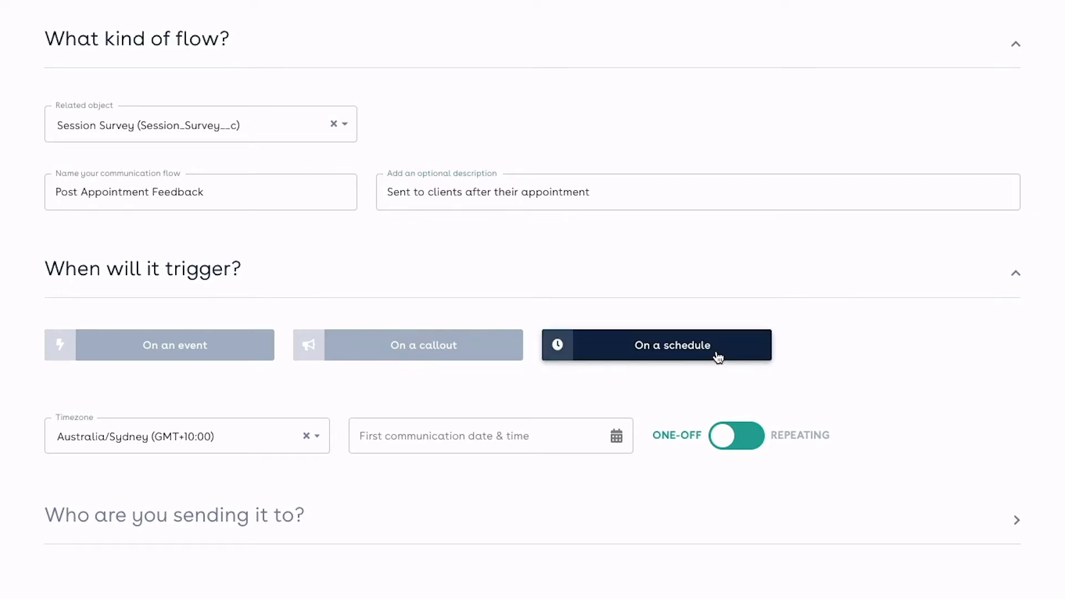
click(618, 435)
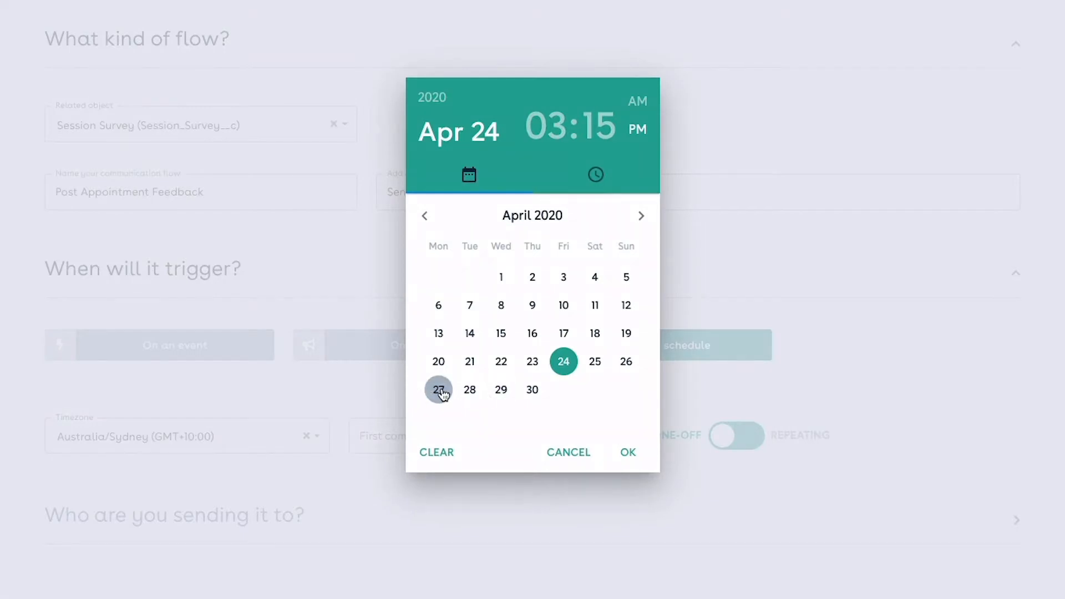
click(439, 390)
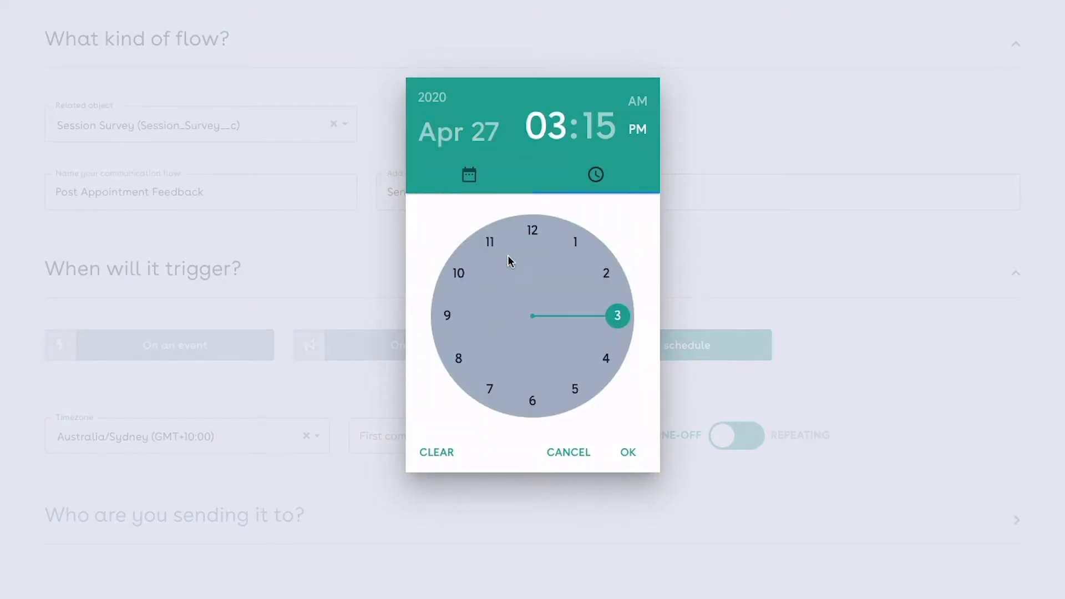
click(530, 233)
click(530, 232)
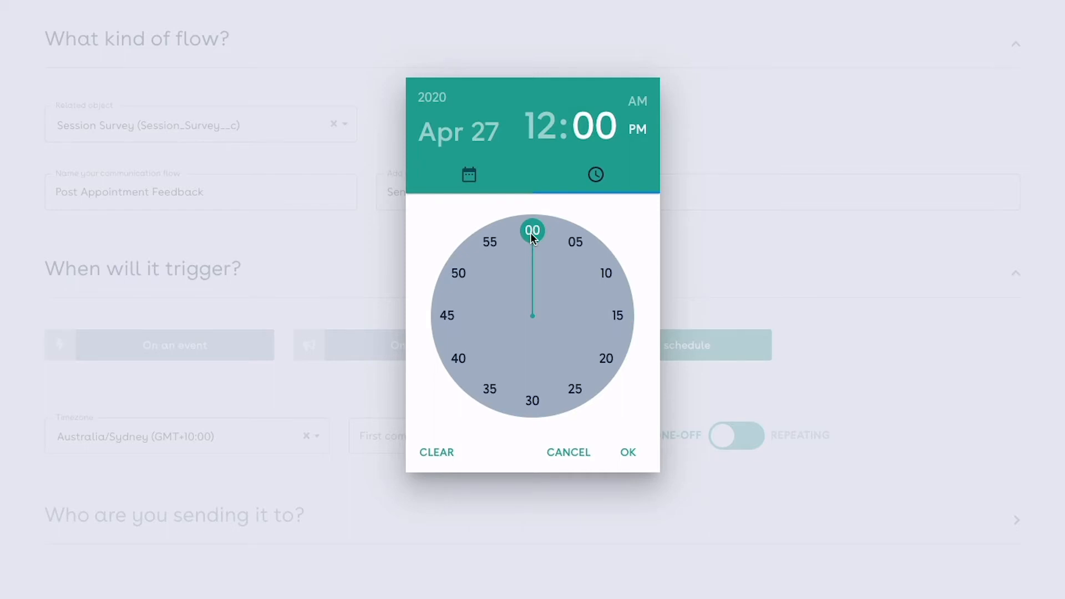
click(622, 451)
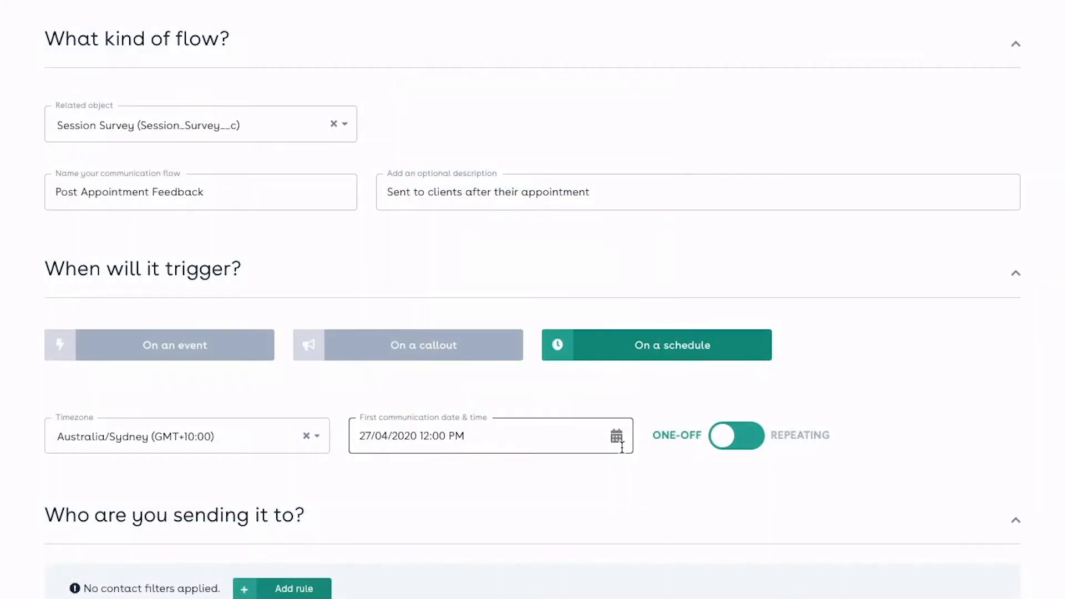
Step: Make the scheduled communication repeating, every 1 days
click(724, 440)
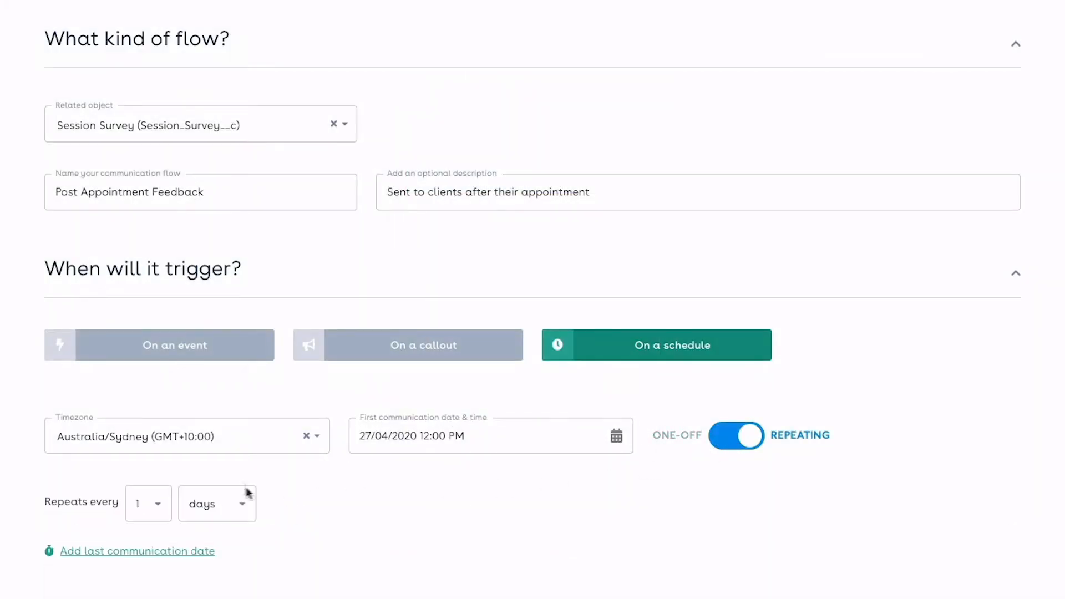
click(214, 501)
click(214, 501)
click(421, 514)
Step: Add a recipient rule on the Client Appointment object's Date field with the operator "is equal to"
scroll(423, 521, down, 3)
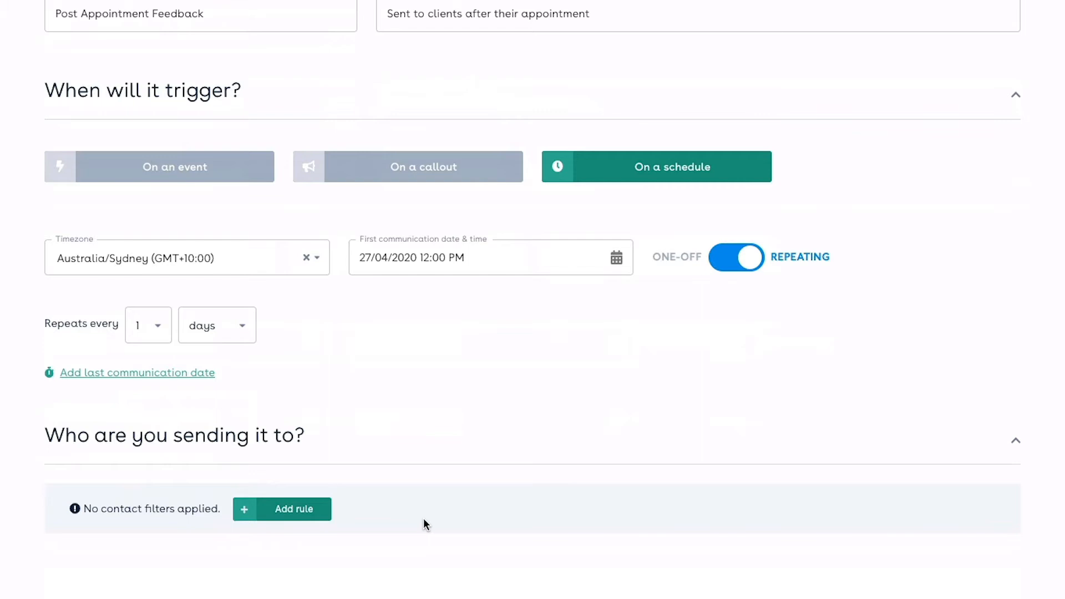
scroll(423, 518, down, 1)
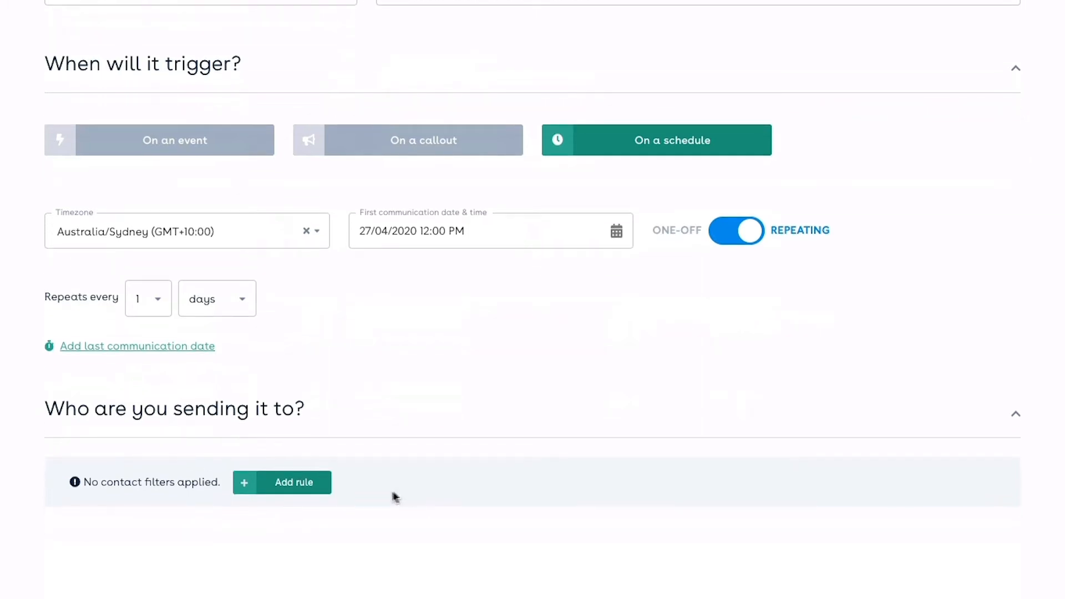
click(278, 488)
scroll(281, 485, down, 1)
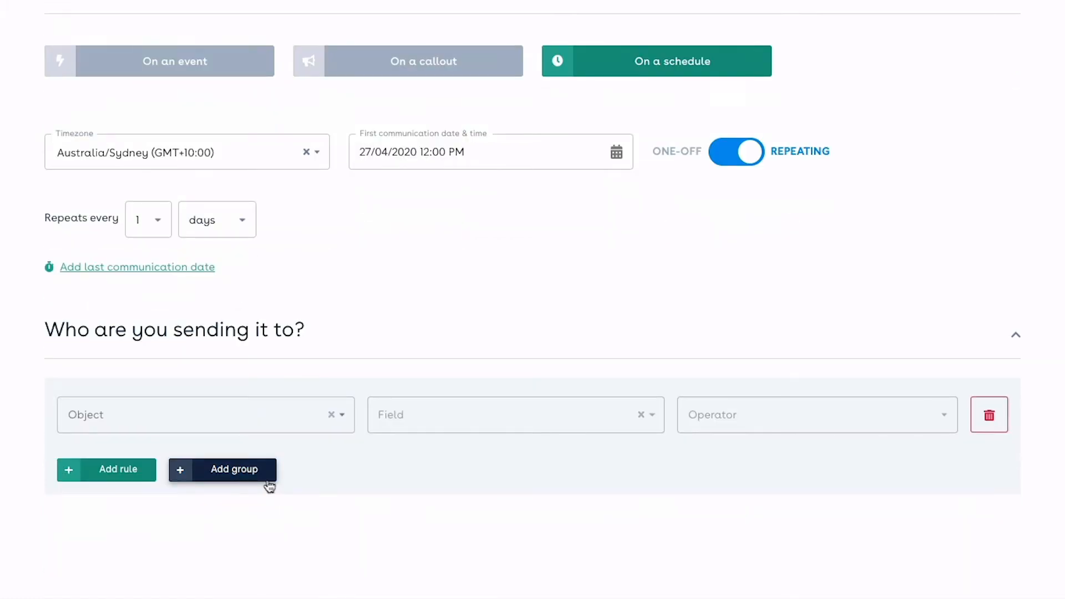
click(157, 411)
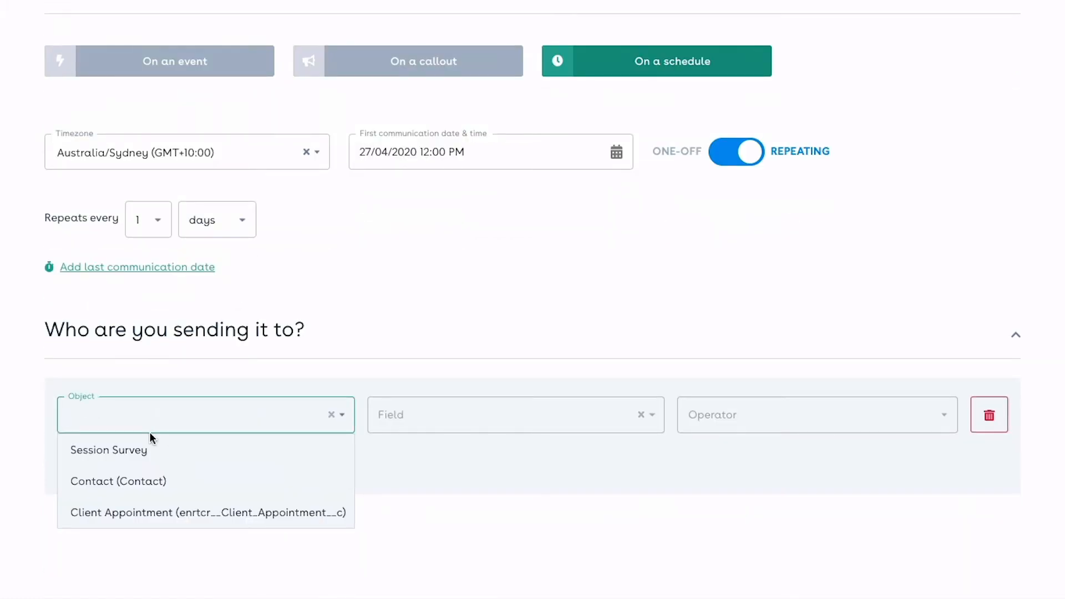
click(148, 510)
click(391, 421)
text(Date)
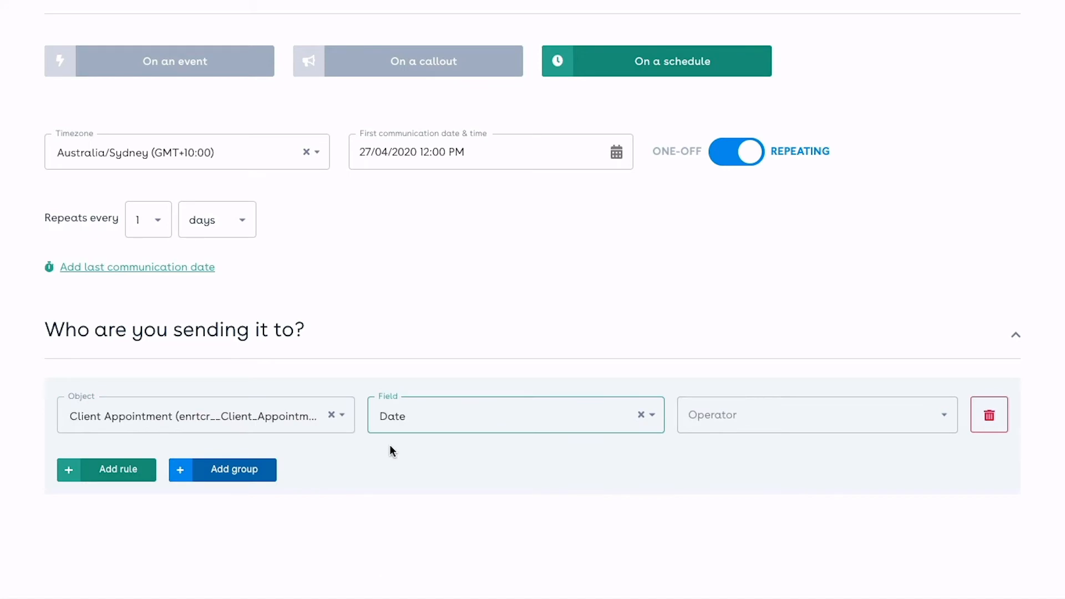
click(740, 423)
click(745, 445)
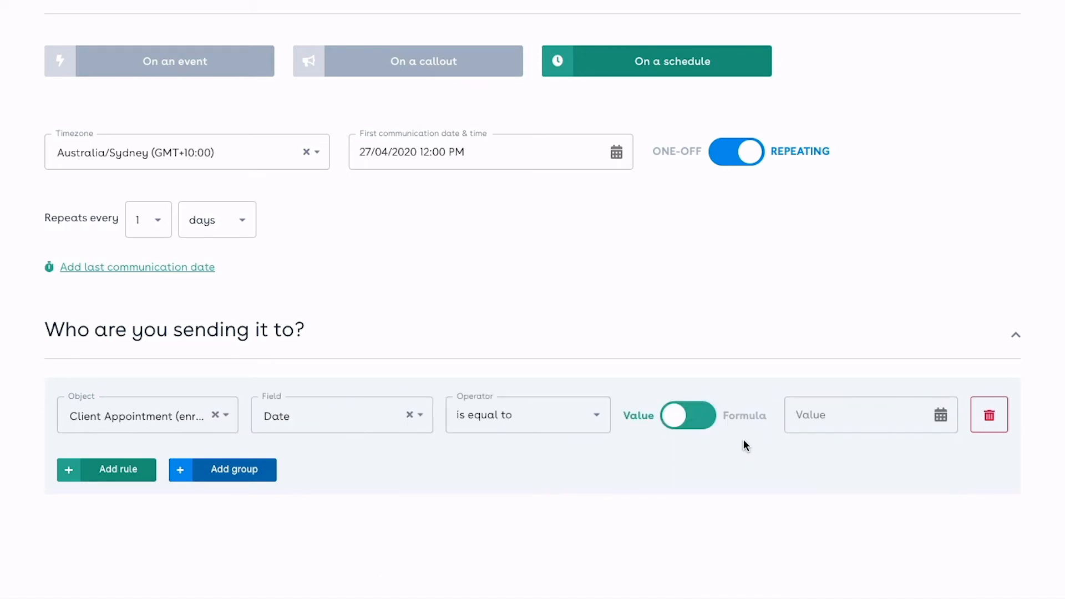
Step: Compare the appointment Date rule against the formula TODAY()-DAYS(1) instead of a fixed value
click(691, 425)
click(809, 406)
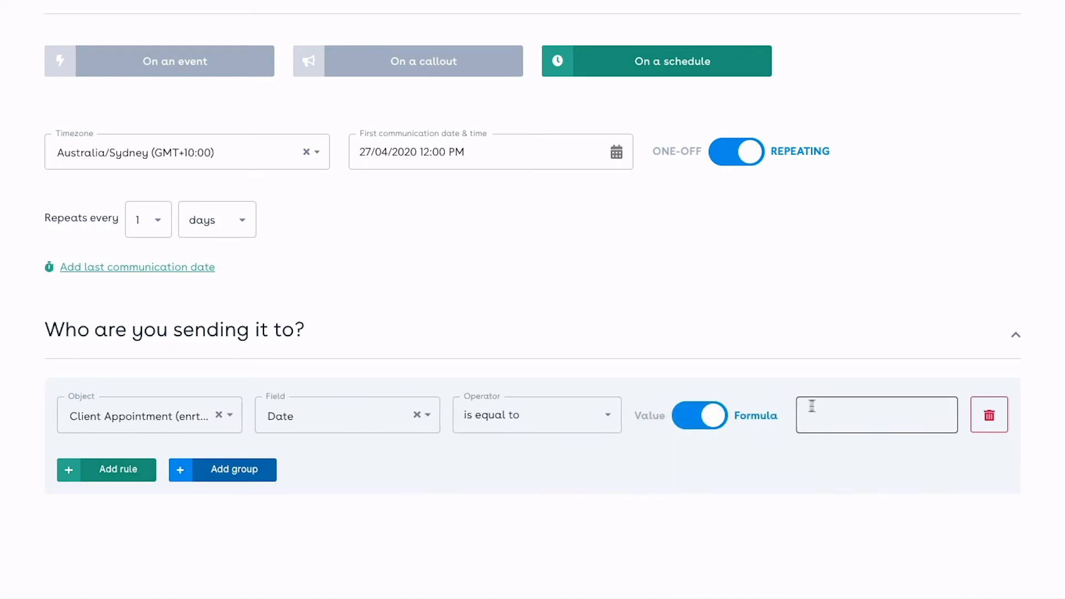
text(TODAY)
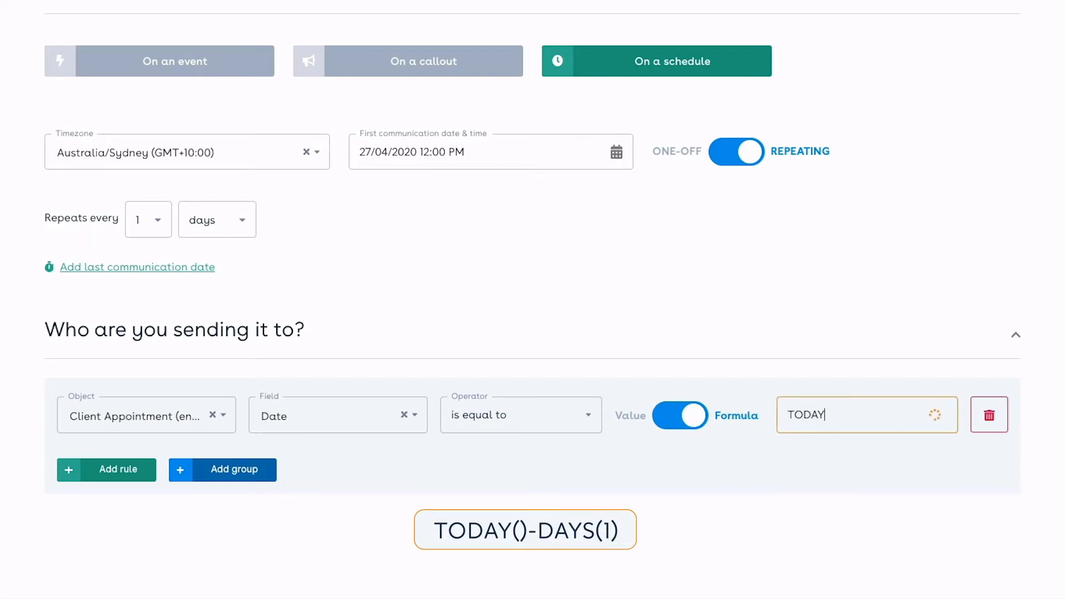
text(()-DAYS(1)
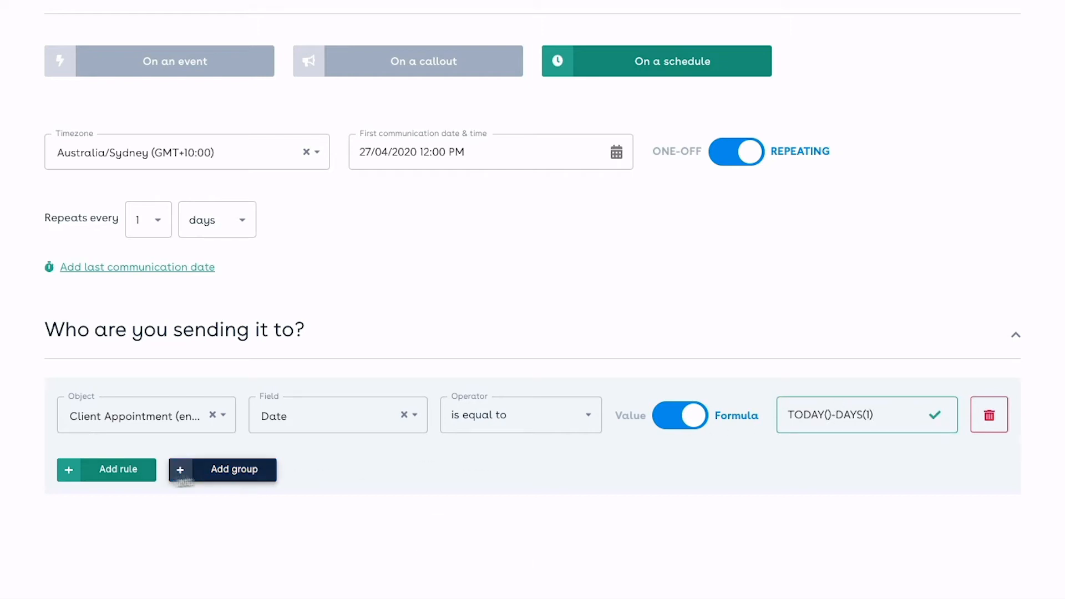
Step: Add a second rule requiring Client Appointment Status "is not equal to" Cancelled, and save the setup to continue to the flow builder
click(118, 478)
scroll(119, 471, down, 2)
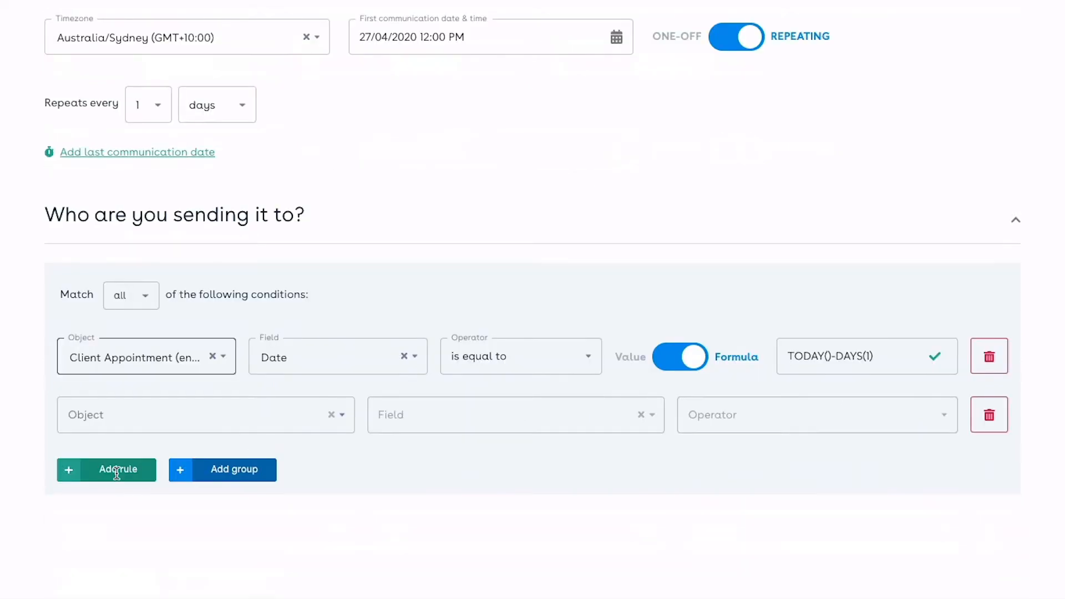
click(118, 416)
click(115, 508)
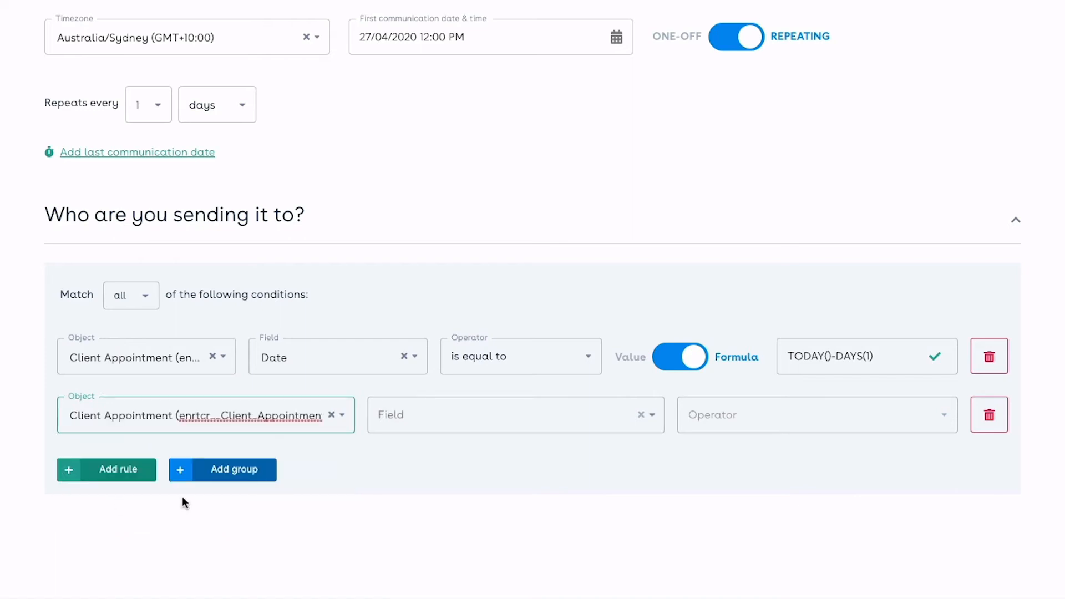
click(404, 420)
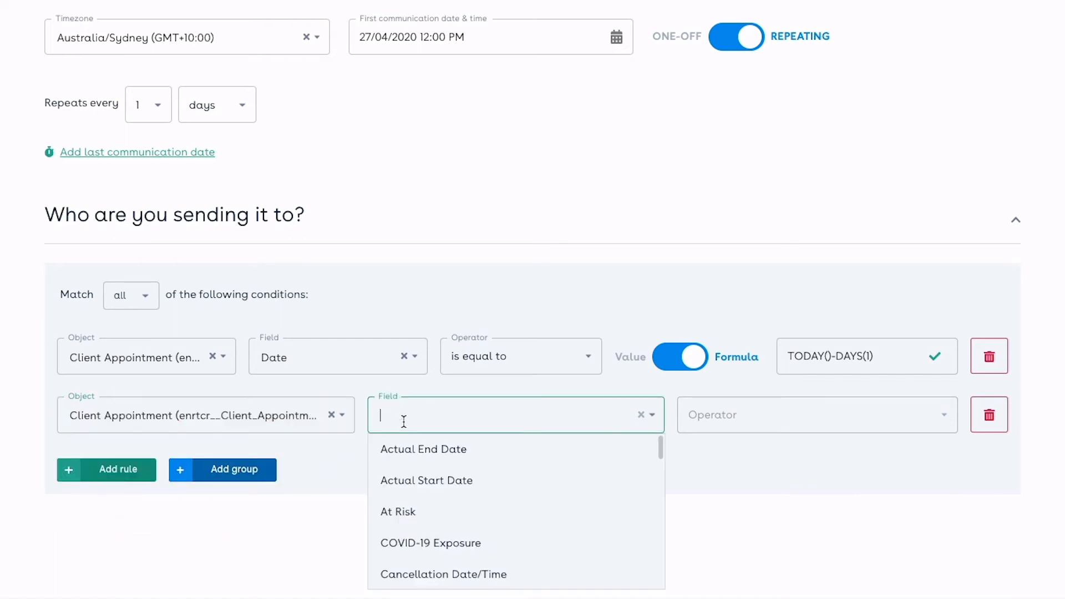
text(st)
click(420, 481)
click(718, 418)
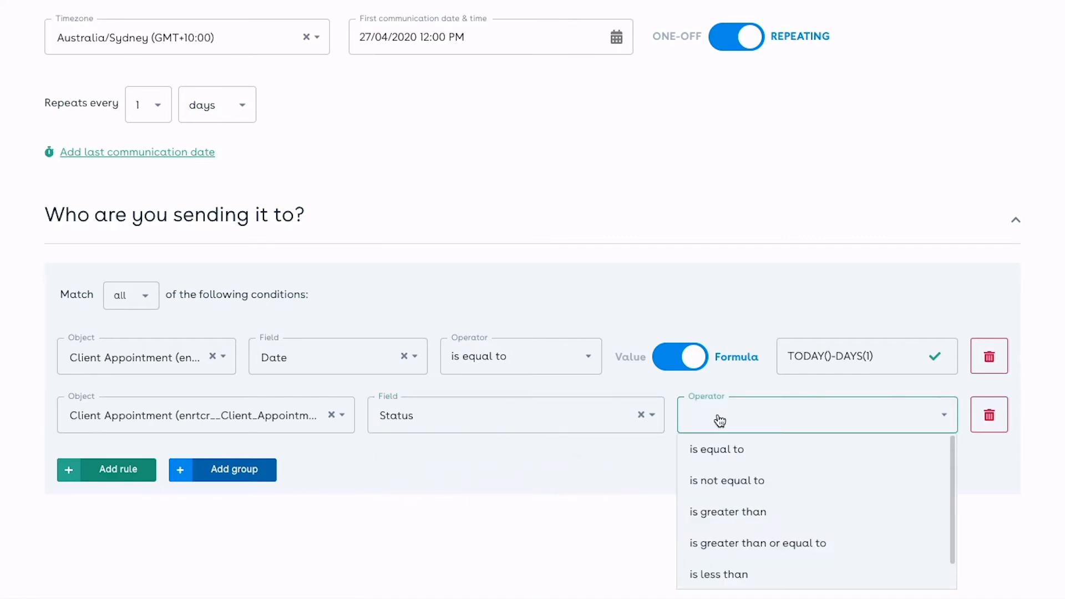
click(744, 474)
click(778, 420)
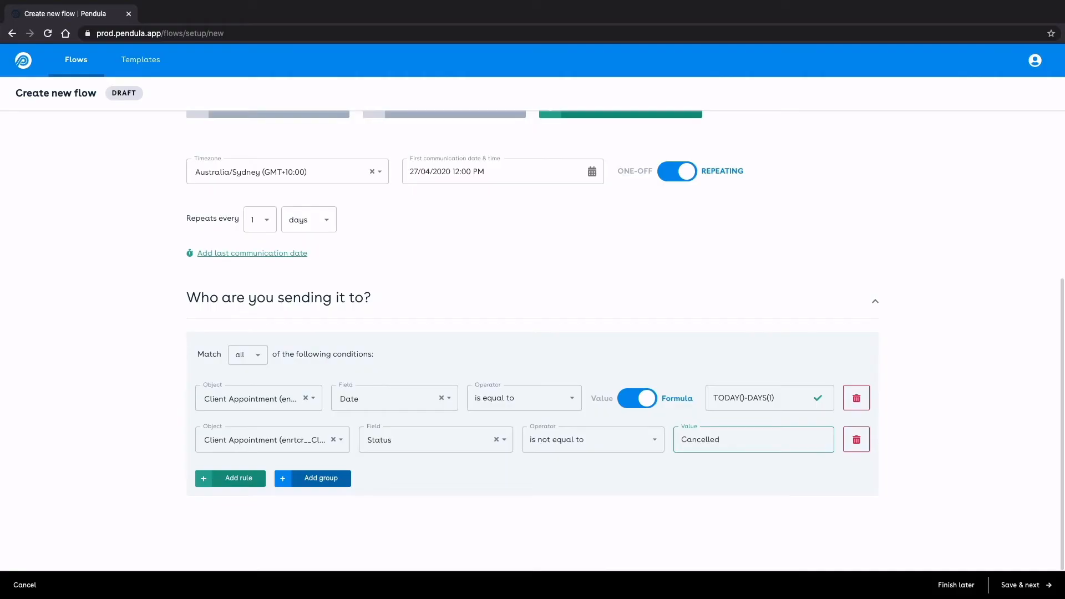
click(1032, 585)
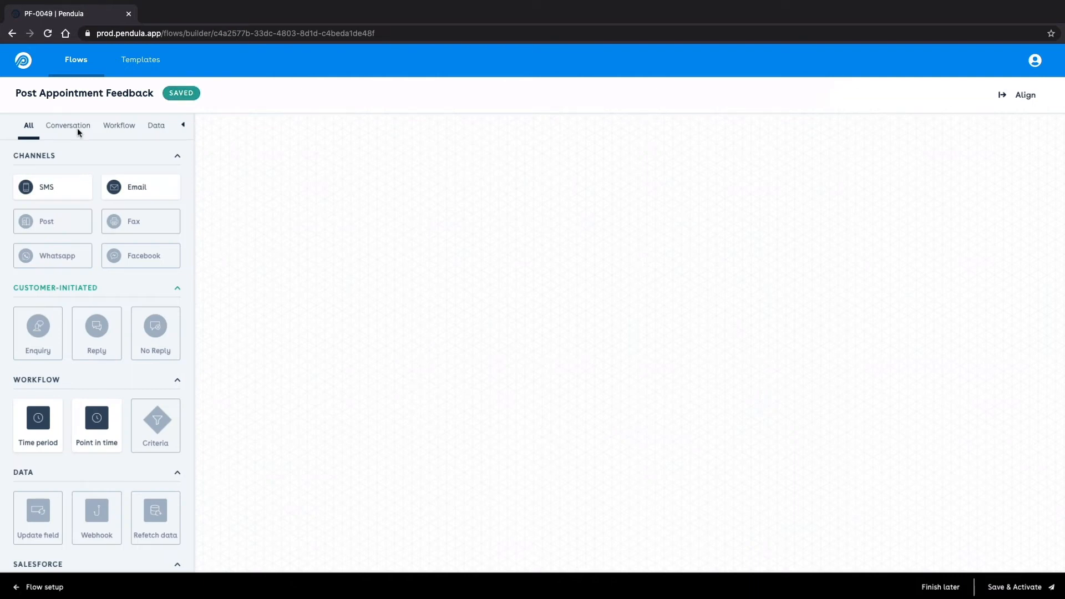
Step: Place an SMS node on the empty canvas using the "Client Feedback Question 1" template and save it
drag(64, 184, 302, 301)
click(948, 164)
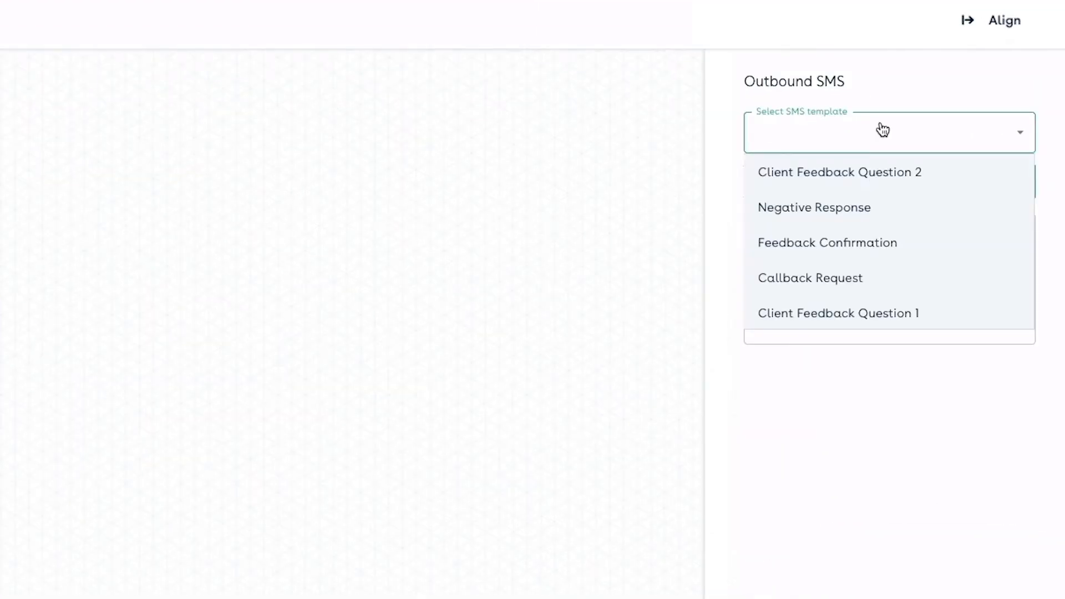
click(899, 312)
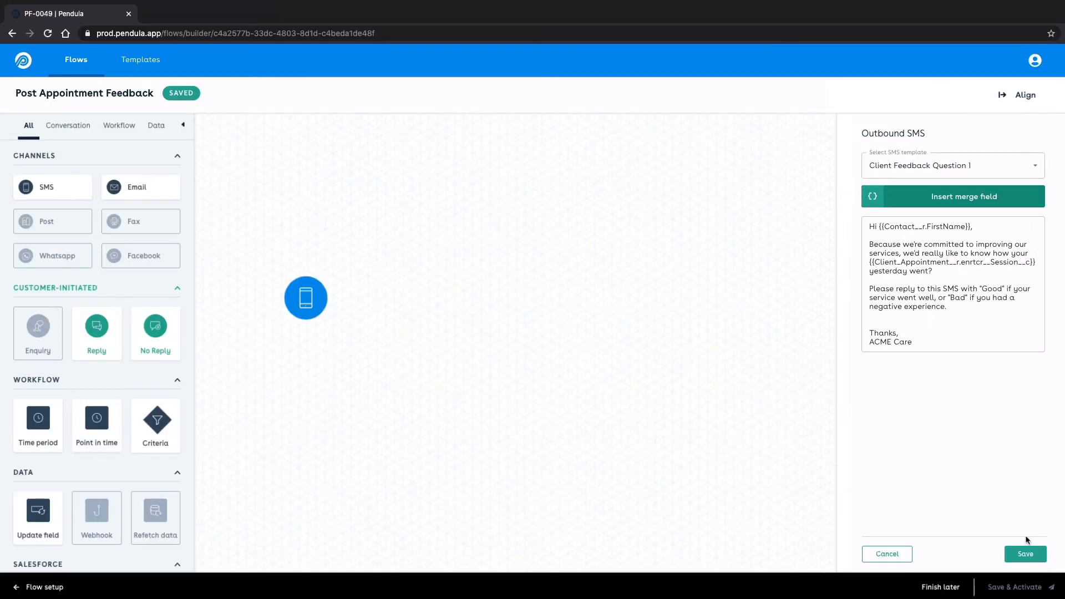
click(1024, 553)
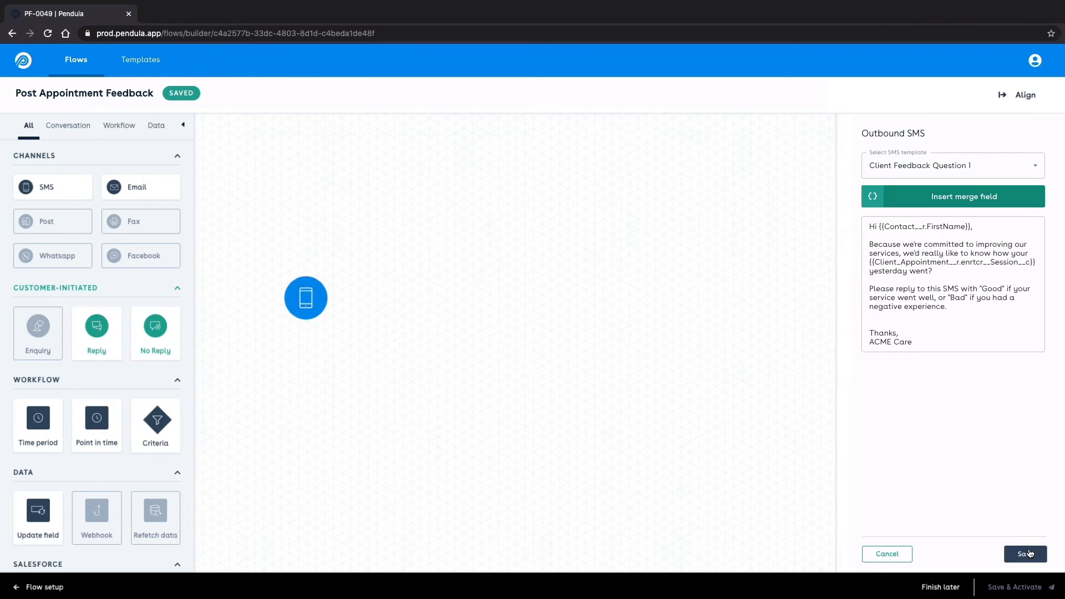
Step: Place two Reply nodes after the SMS node, one above the other, without setting any keywords
drag(111, 336, 406, 251)
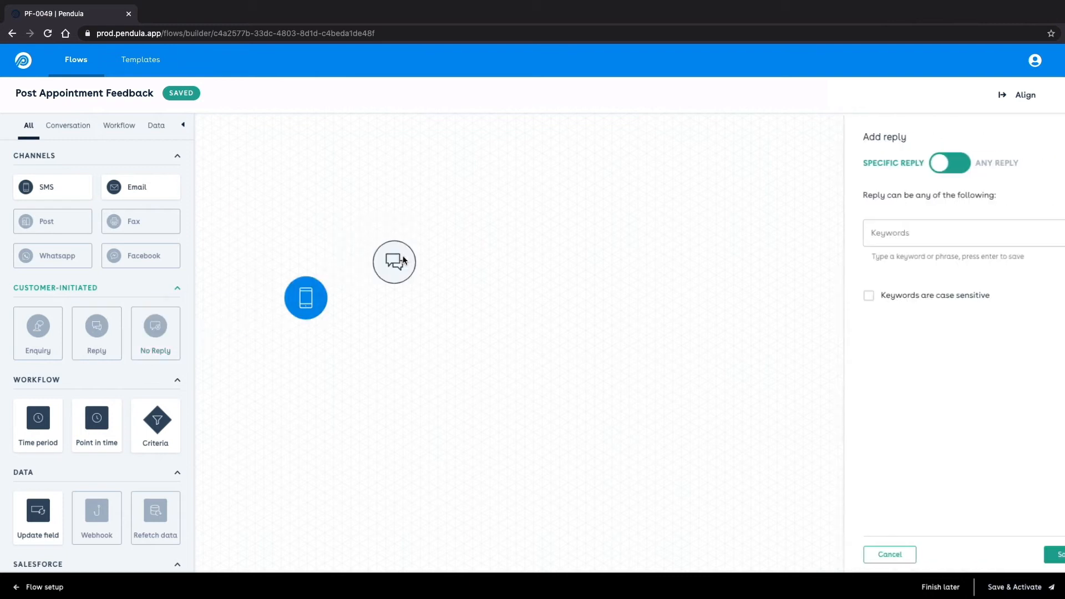
click(841, 552)
drag(96, 333, 400, 350)
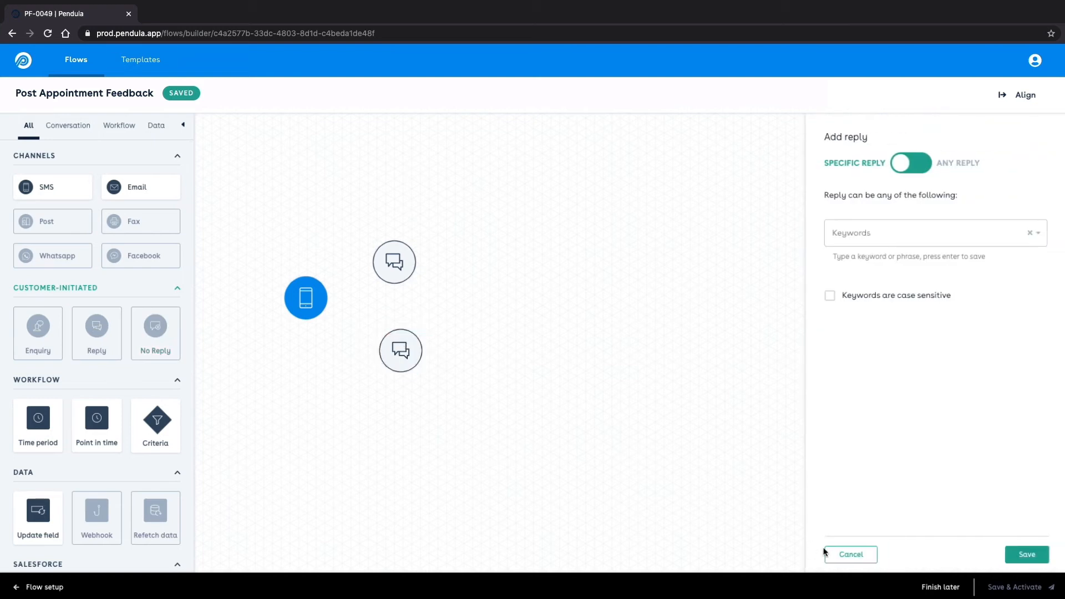
click(841, 553)
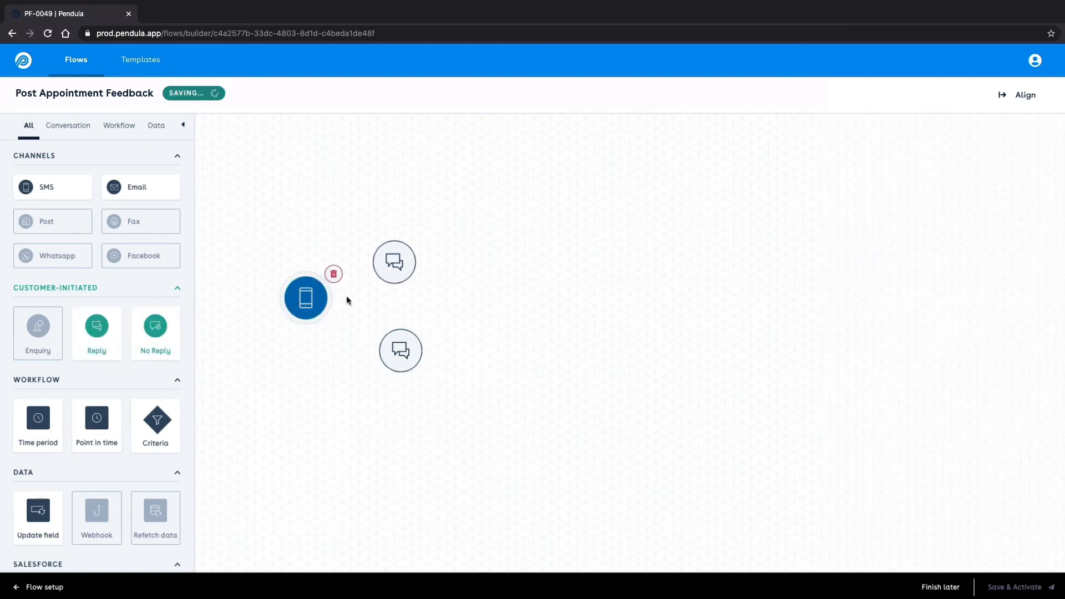
Step: Connect the SMS node to the upper Reply node and label the path "Positive"
drag(332, 311, 443, 261)
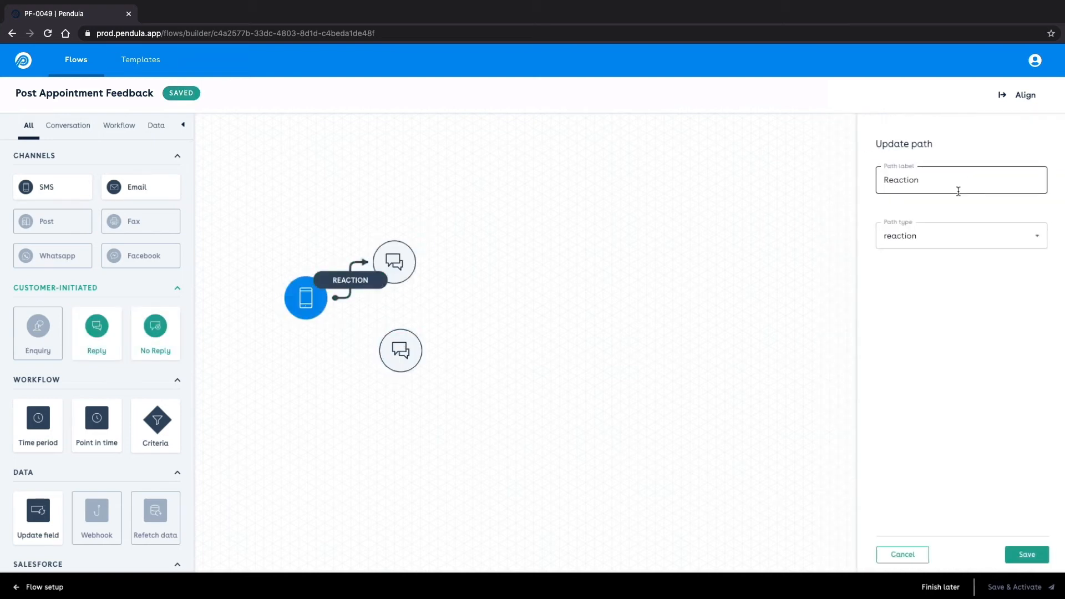
click(958, 191)
key(ctrl+a)
text(Positiv)
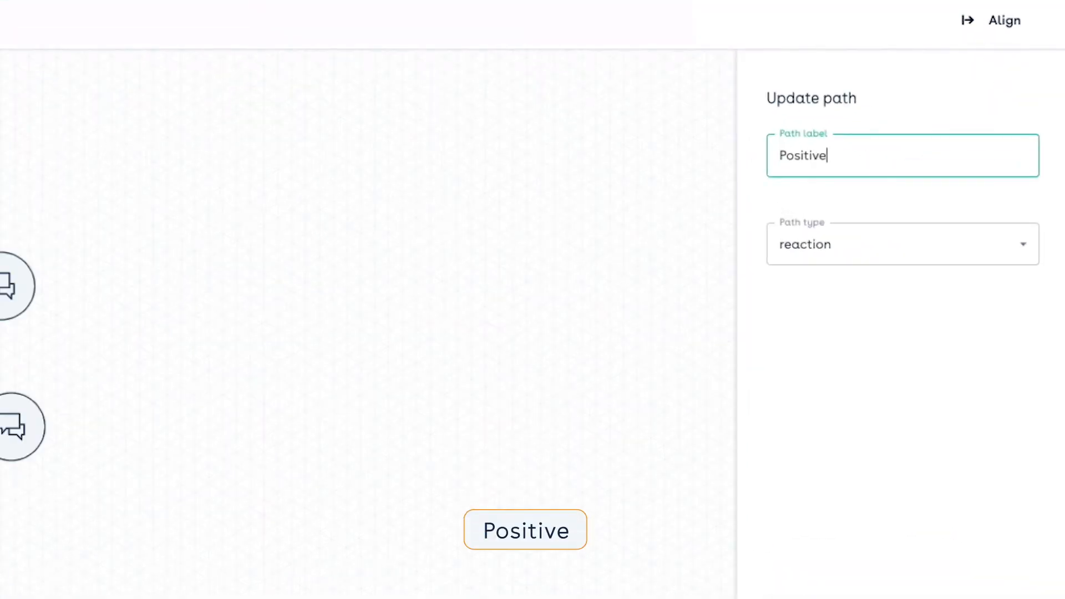
text(e)
click(1022, 573)
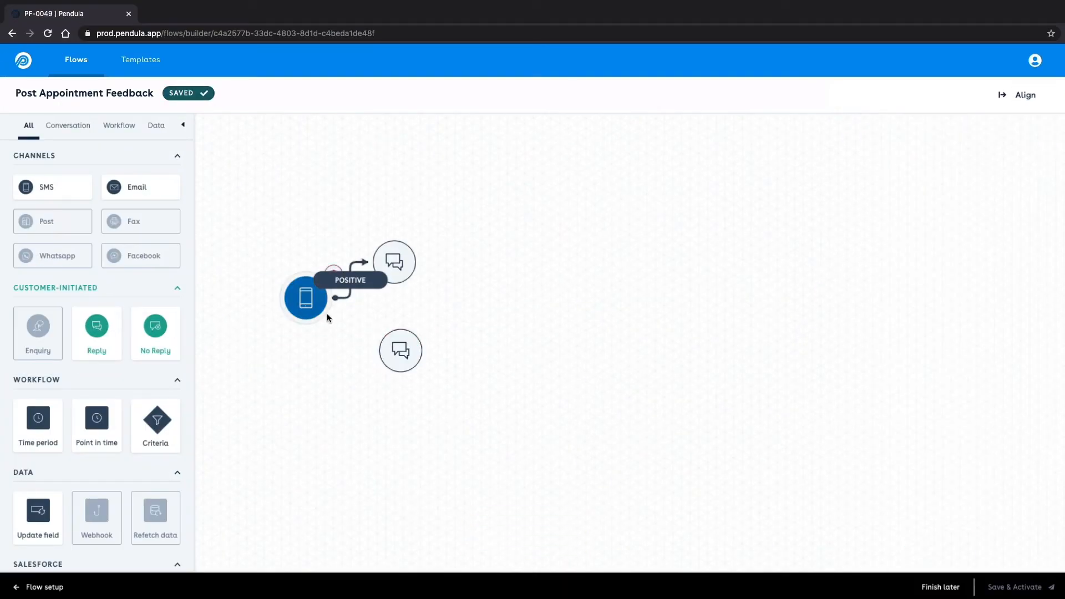
Step: Connect the SMS node to the lower Reply node and label the path "Negative"
drag(328, 317, 400, 351)
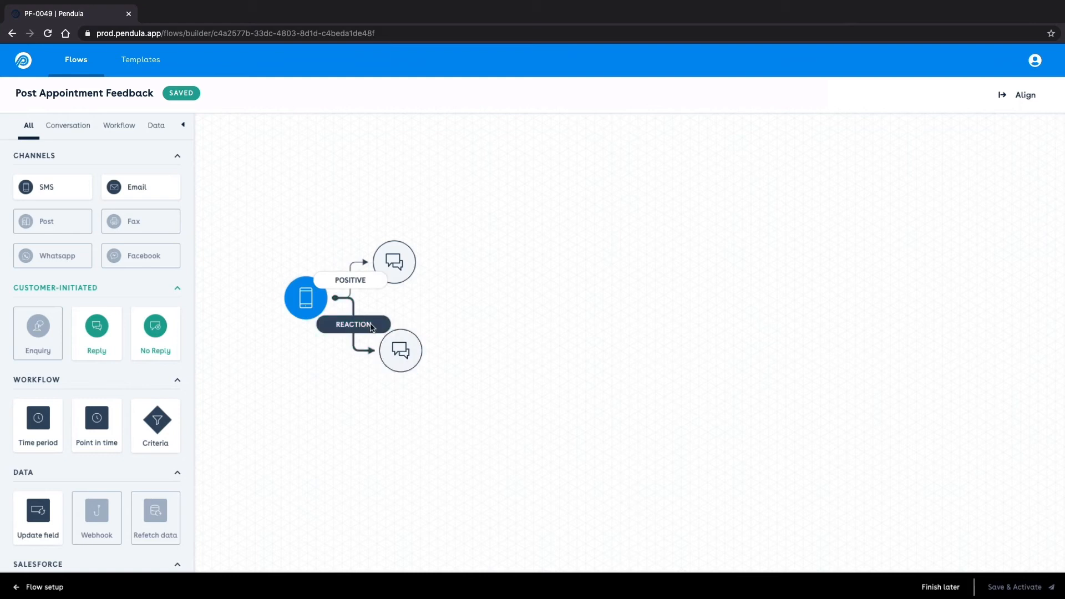
click(815, 156)
key(ctrl+a)
text(Negative)
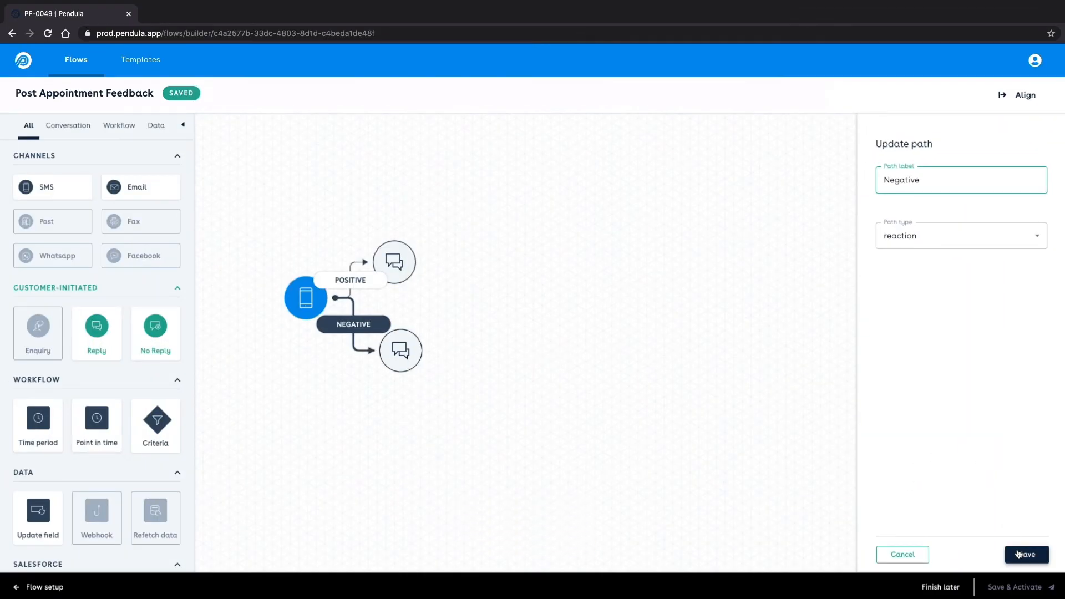
click(1018, 554)
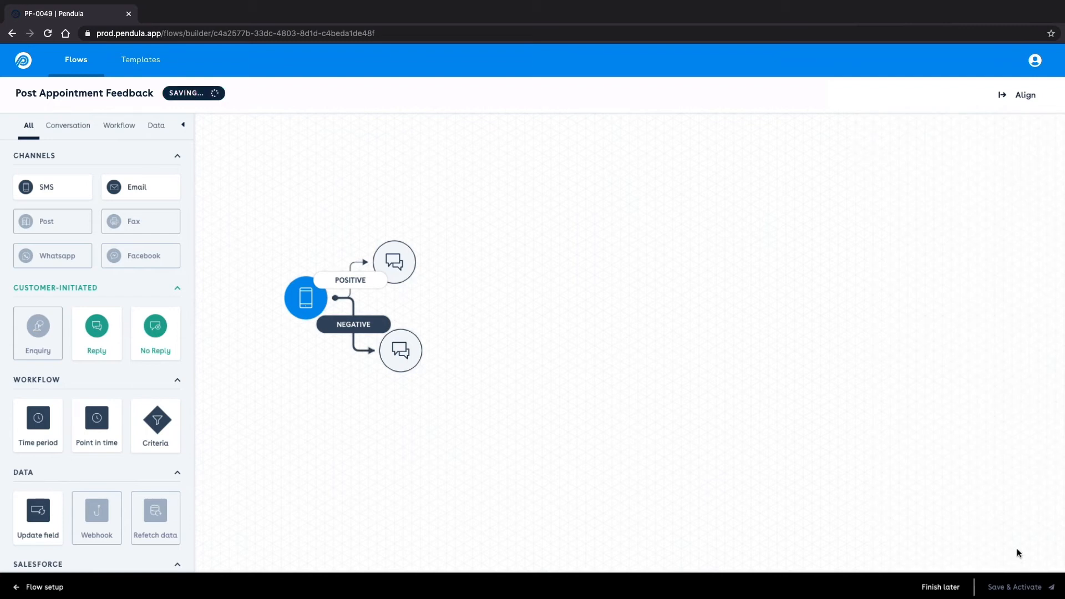
Step: Give the Positive path's Reply node the keywords "good", "happy" and "positive" and save it
click(394, 262)
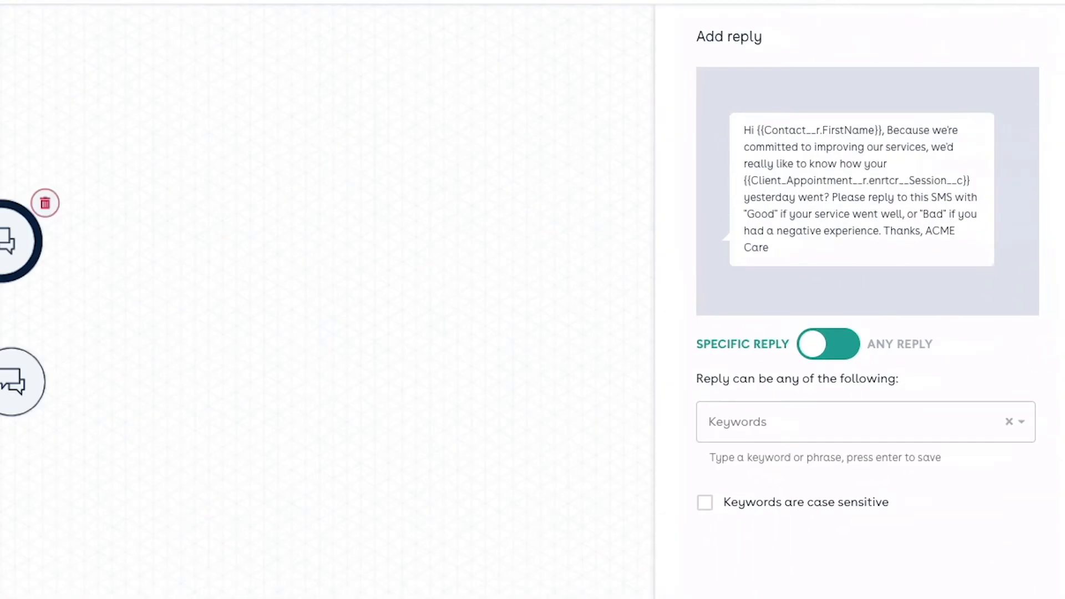
click(727, 413)
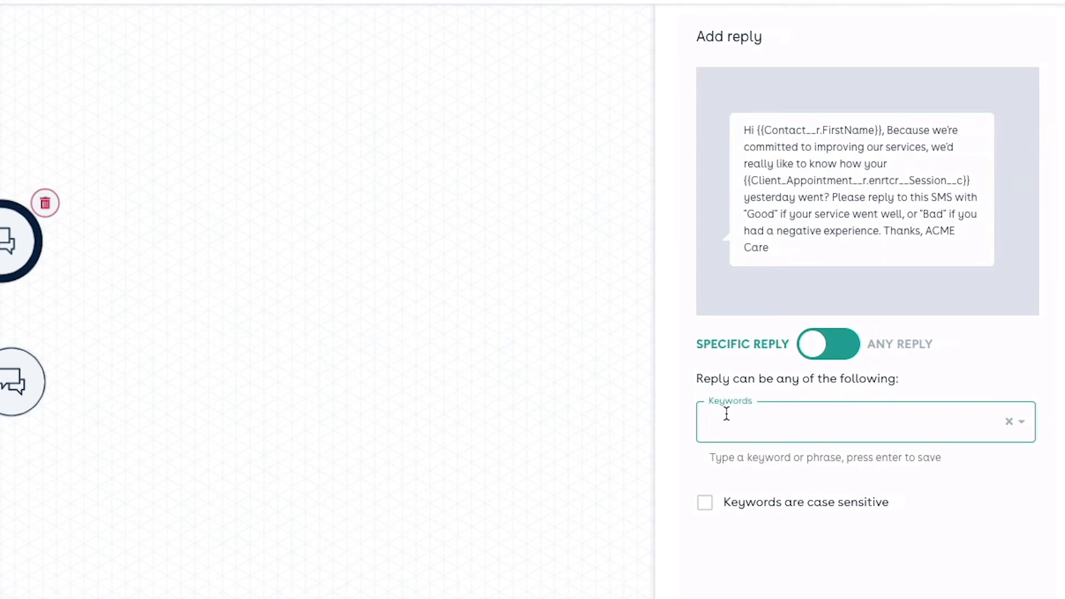
text(good)
key(Return)
text(happy)
key(Return)
text(positive)
key(Return)
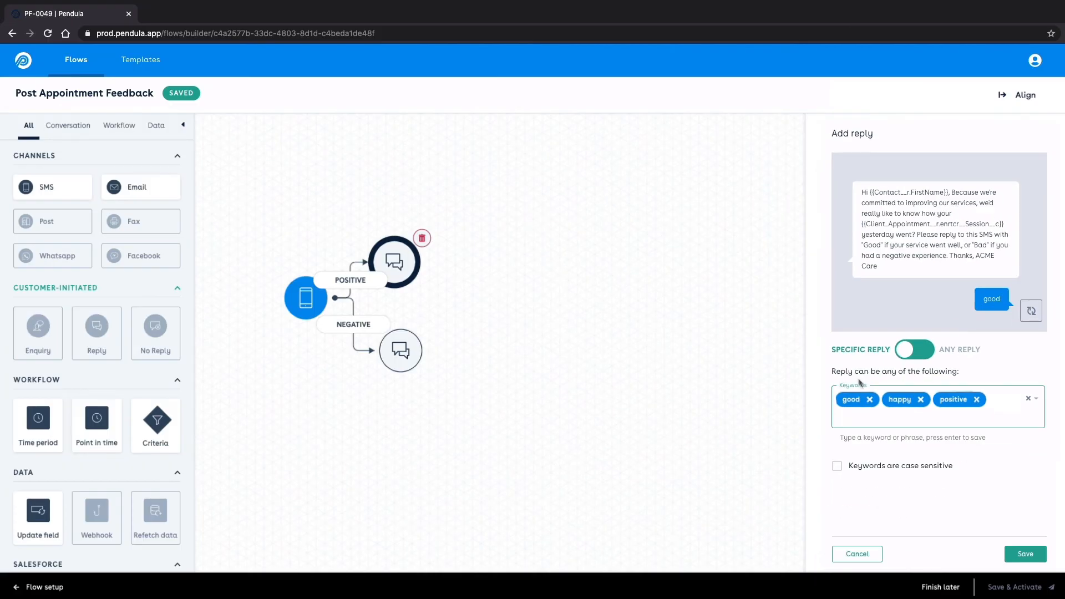
click(1015, 550)
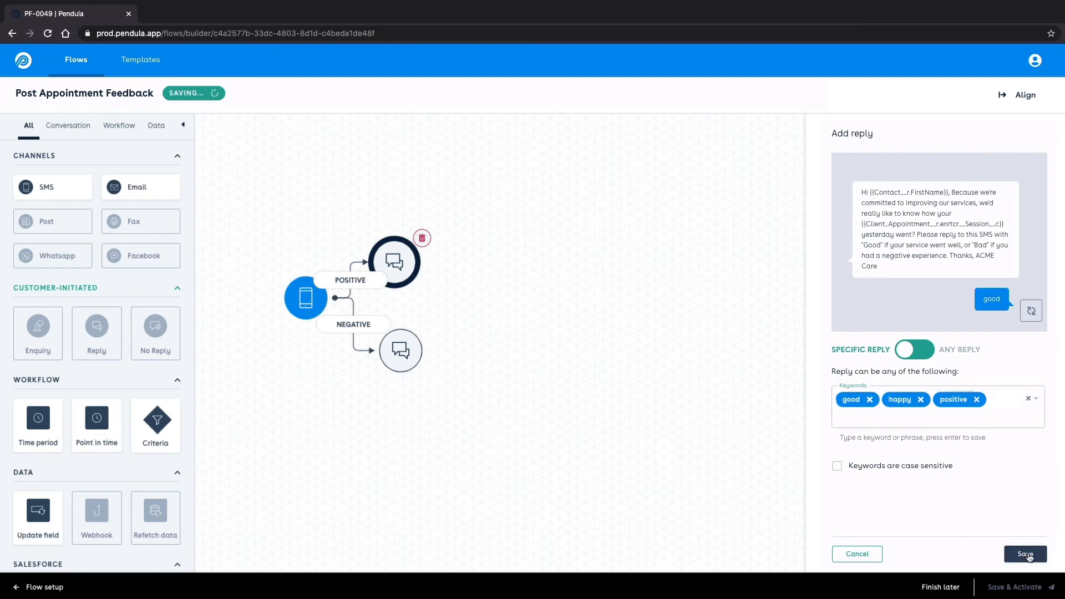
Step: Add an Update field node setting the Session Survey's Service Experience to Positive, and connect the Positive Reply node to it
drag(38, 510, 501, 254)
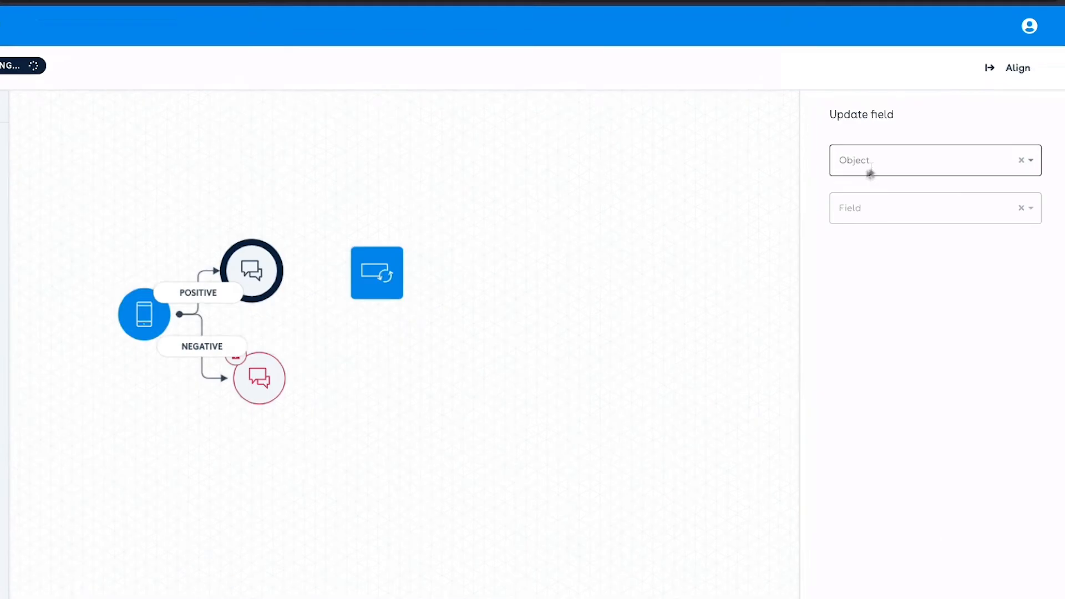
click(924, 169)
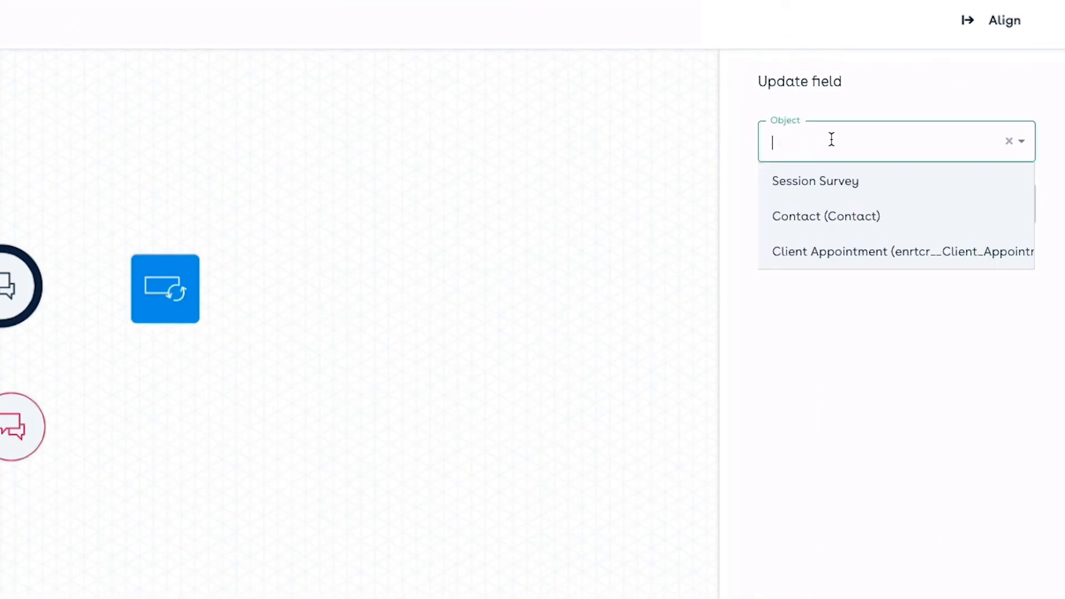
click(830, 177)
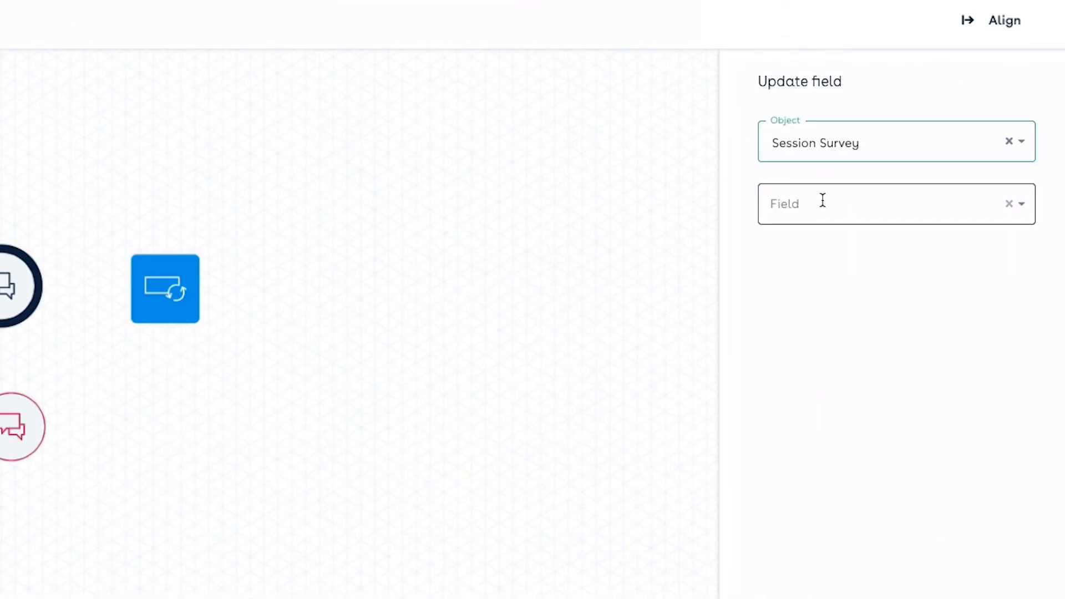
click(822, 200)
scroll(837, 311, down, 8)
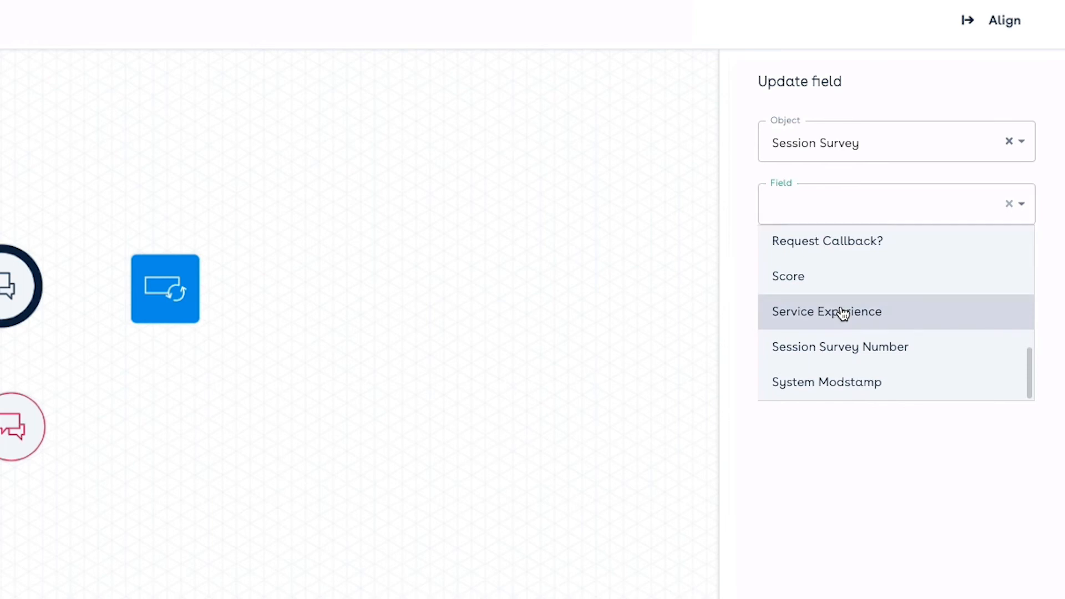
click(842, 313)
click(837, 275)
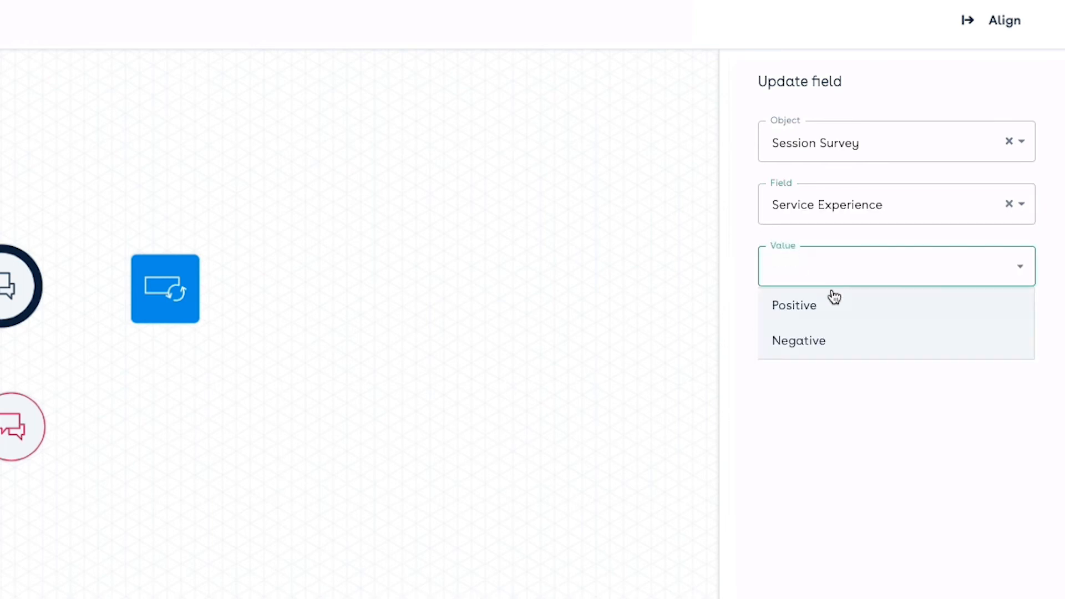
click(832, 302)
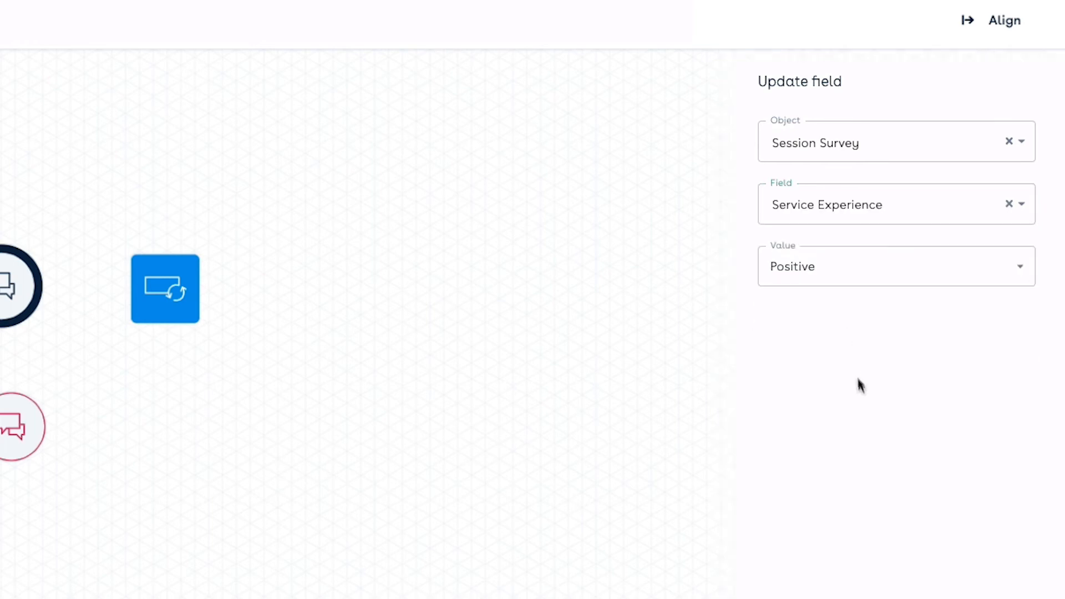
click(1007, 553)
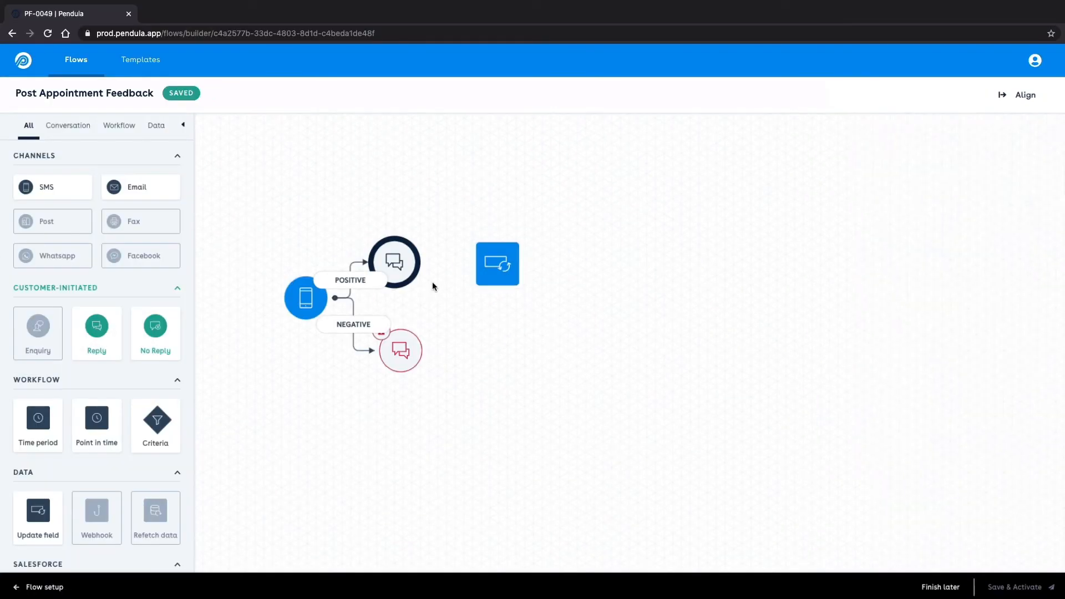
drag(420, 261, 476, 279)
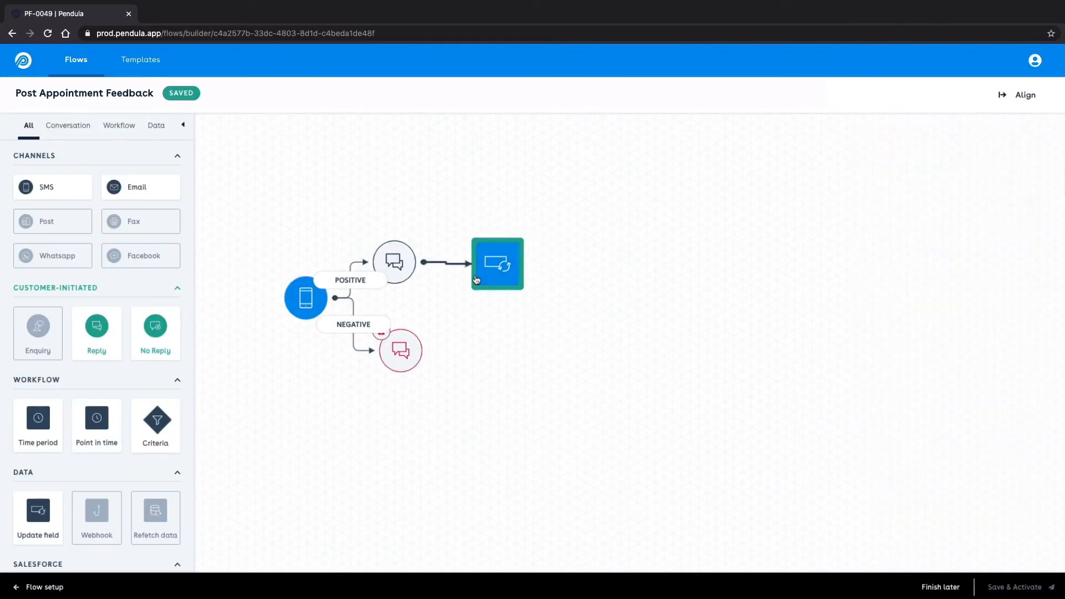
Step: Add an SMS node with the "Feedback Confirmation" template, connected from the Update field node, and align the flow layout
drag(78, 195, 628, 263)
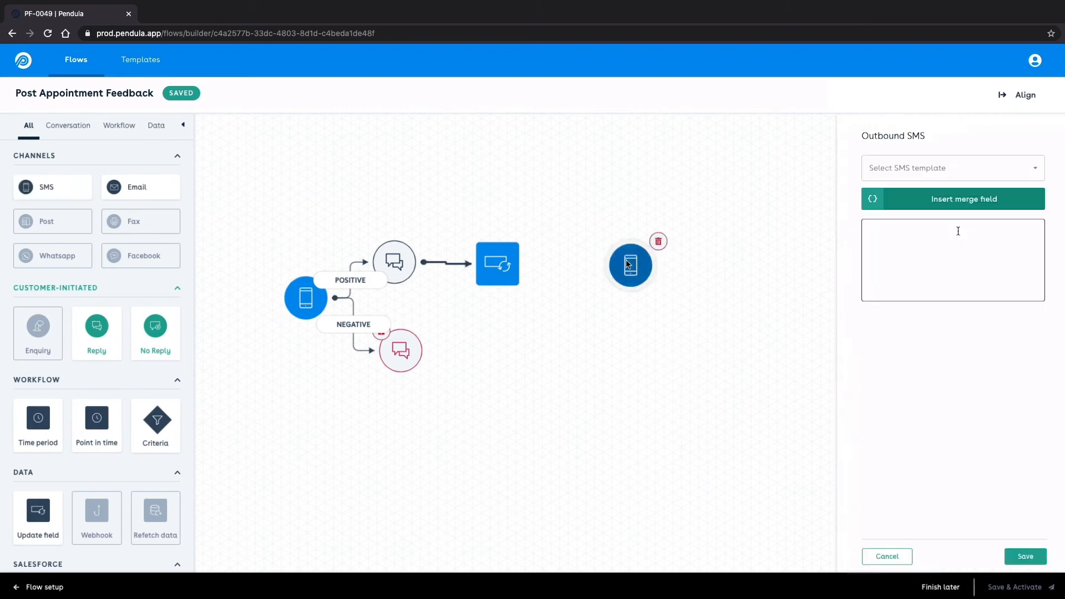
click(914, 171)
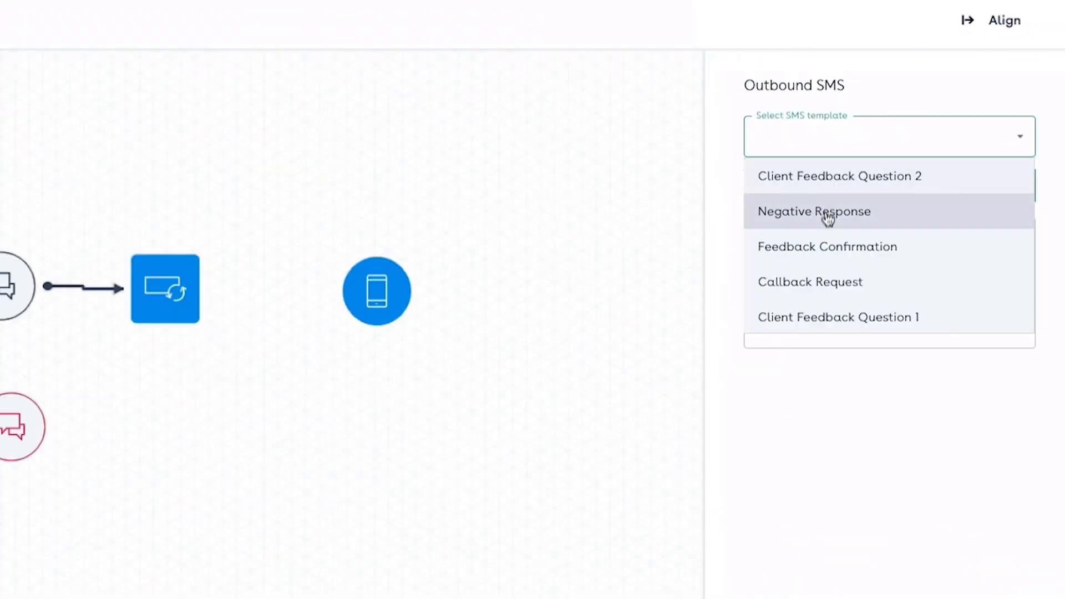
click(825, 244)
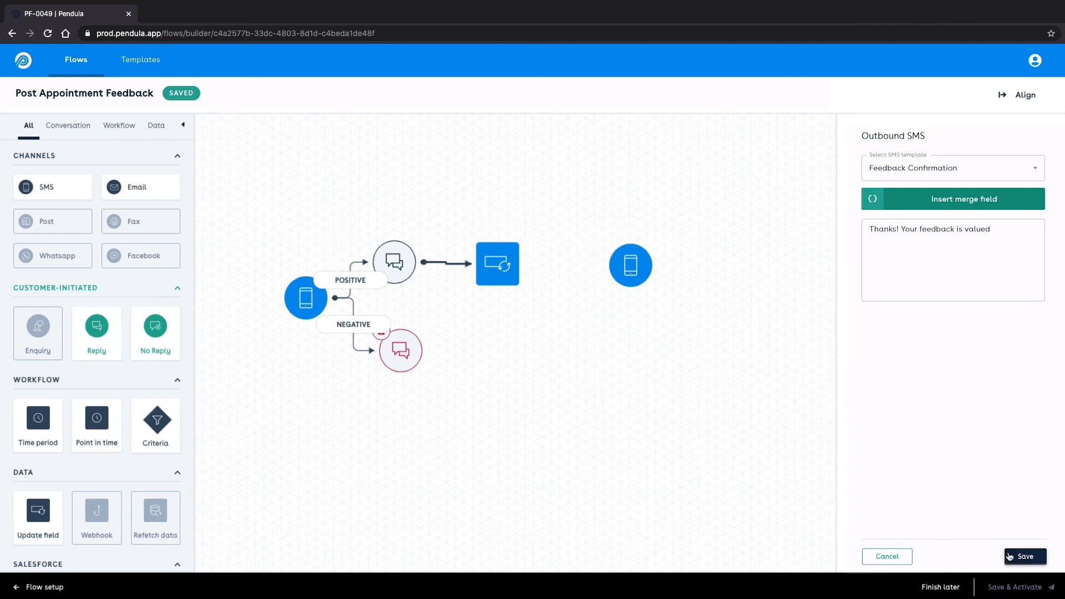
click(1025, 557)
drag(521, 264, 610, 277)
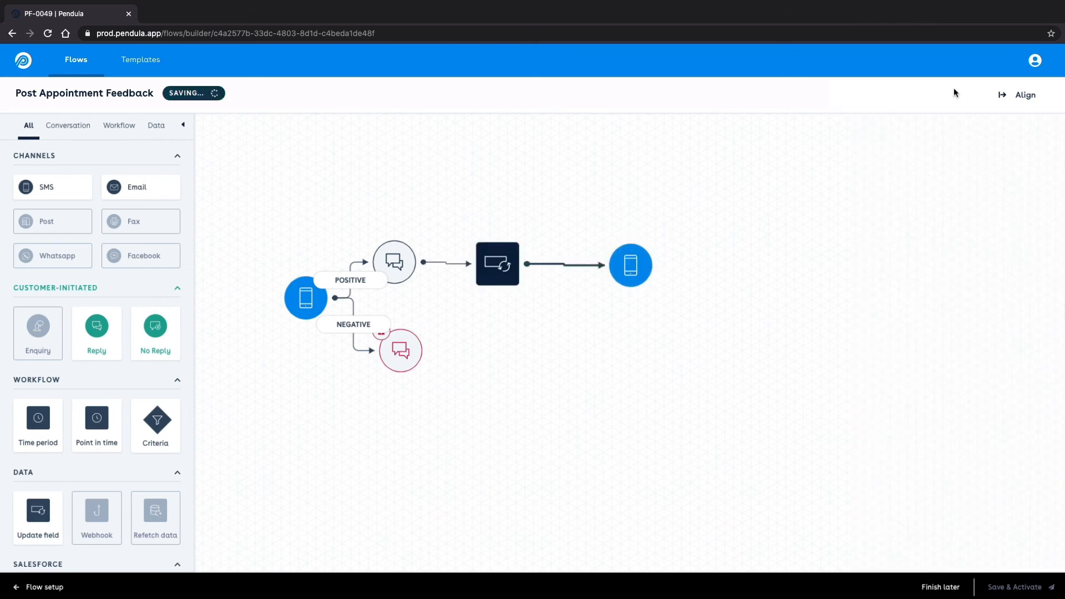
click(1001, 96)
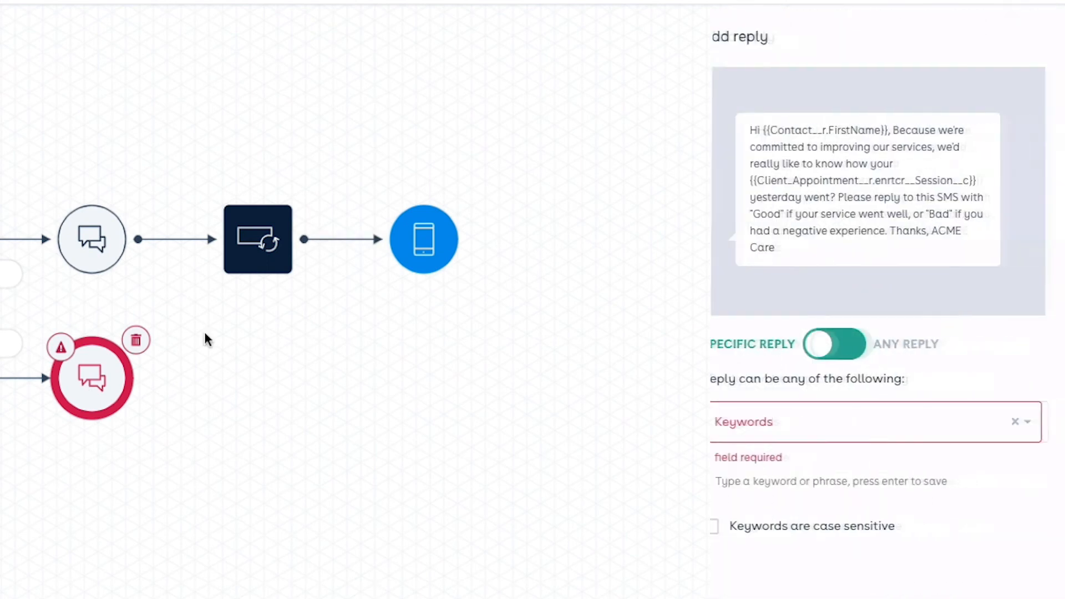
Step: Give the Negative path's Reply node the keywords "bad", "poor" and "negative" and save it
click(745, 423)
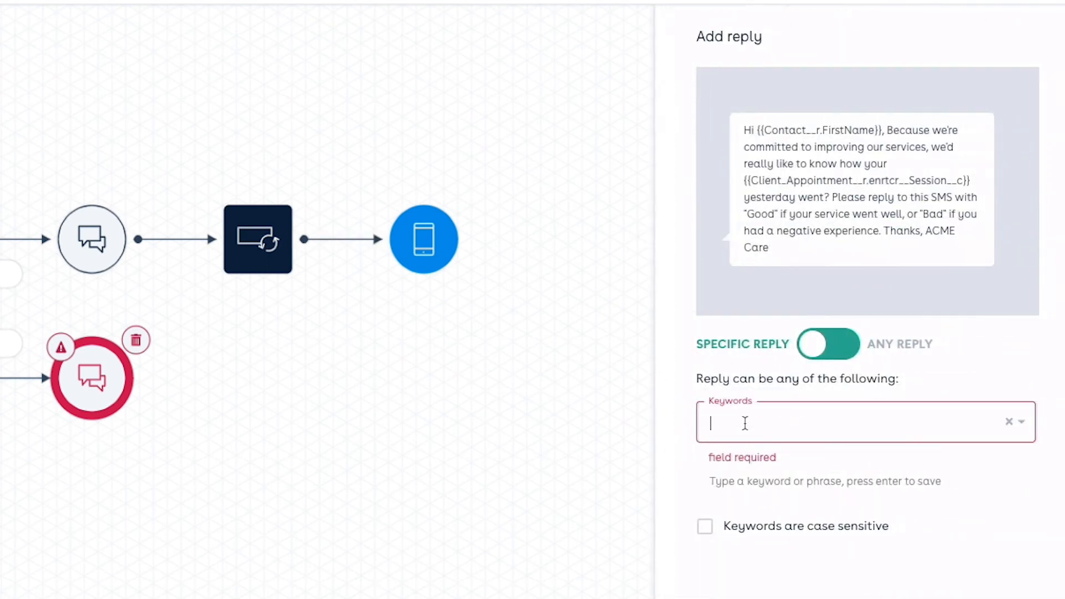
text(bad)
key(Return)
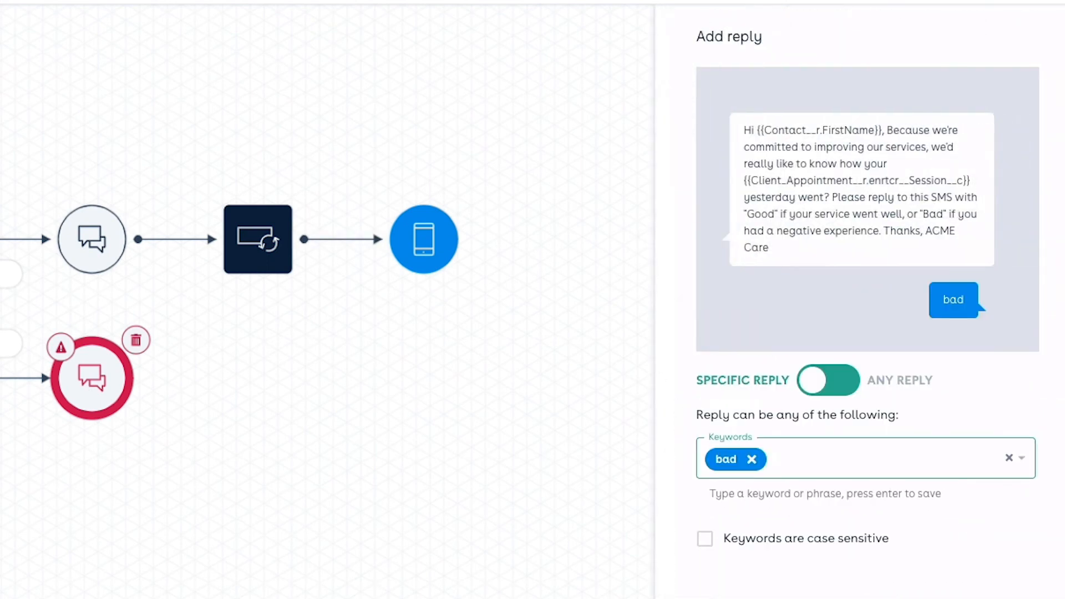
text(poor)
key(Return)
text(negative)
key(Return)
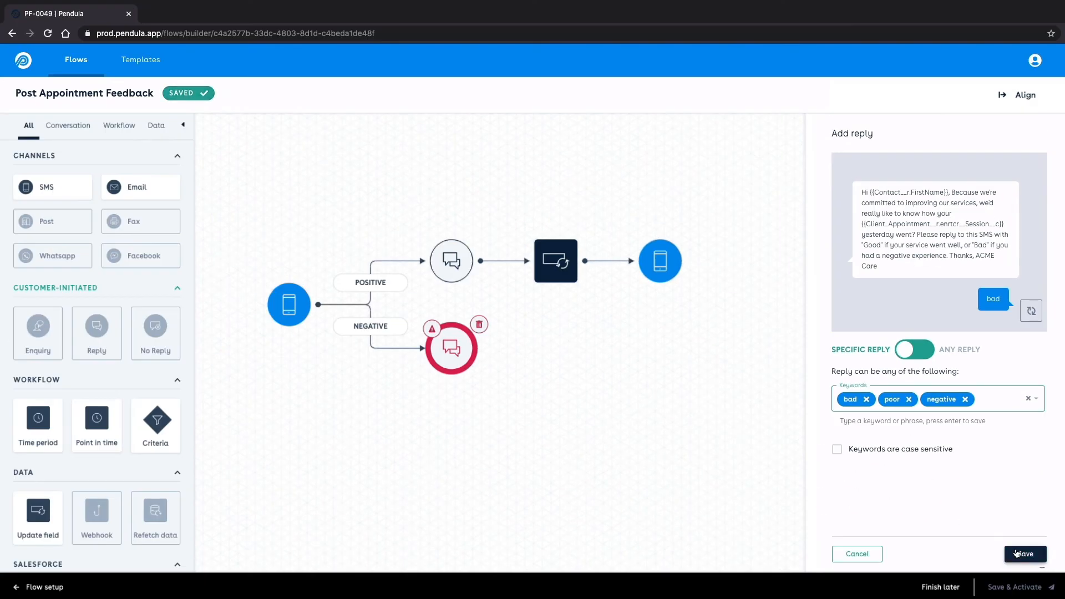
click(1022, 554)
Step: Add an Update field node setting the Session Survey's Service Experience to Negative, and connect the Negative Reply node to it
drag(37, 510, 558, 358)
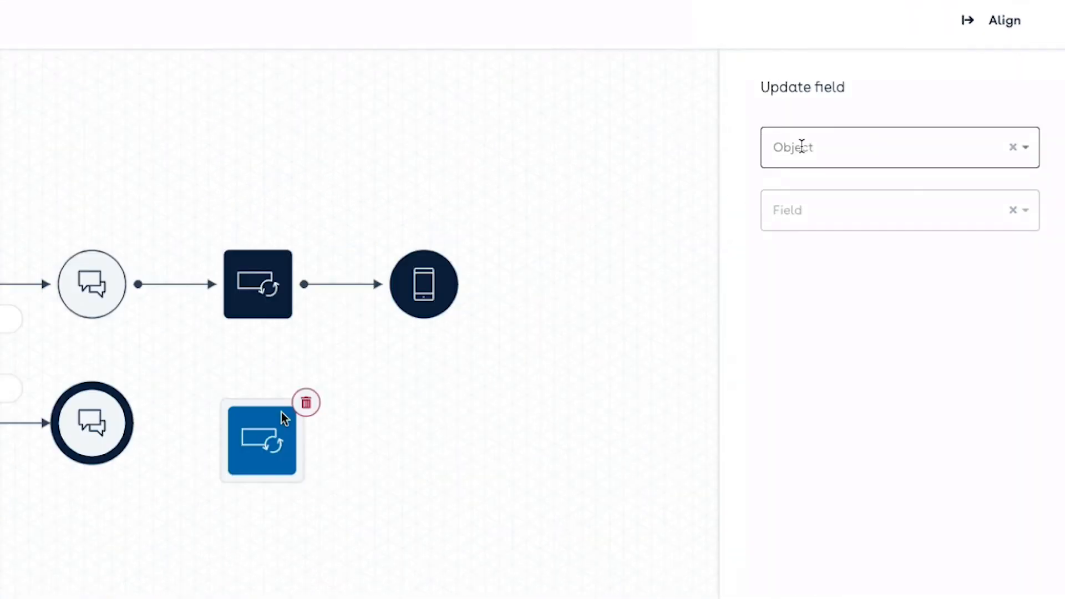
click(801, 146)
click(801, 184)
right_click(801, 173)
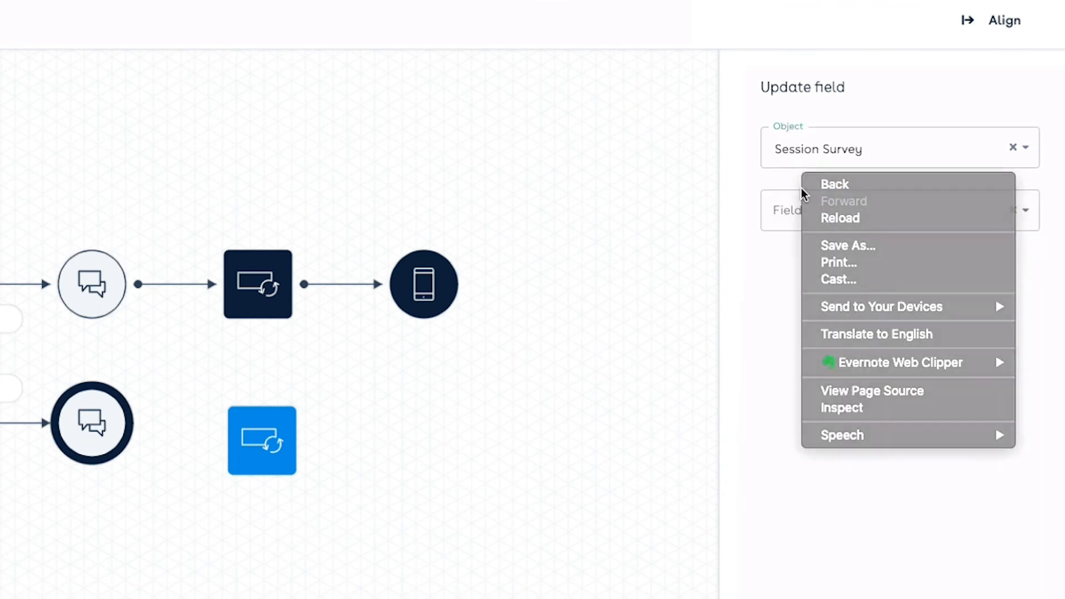
click(789, 201)
scroll(808, 290, down, 5)
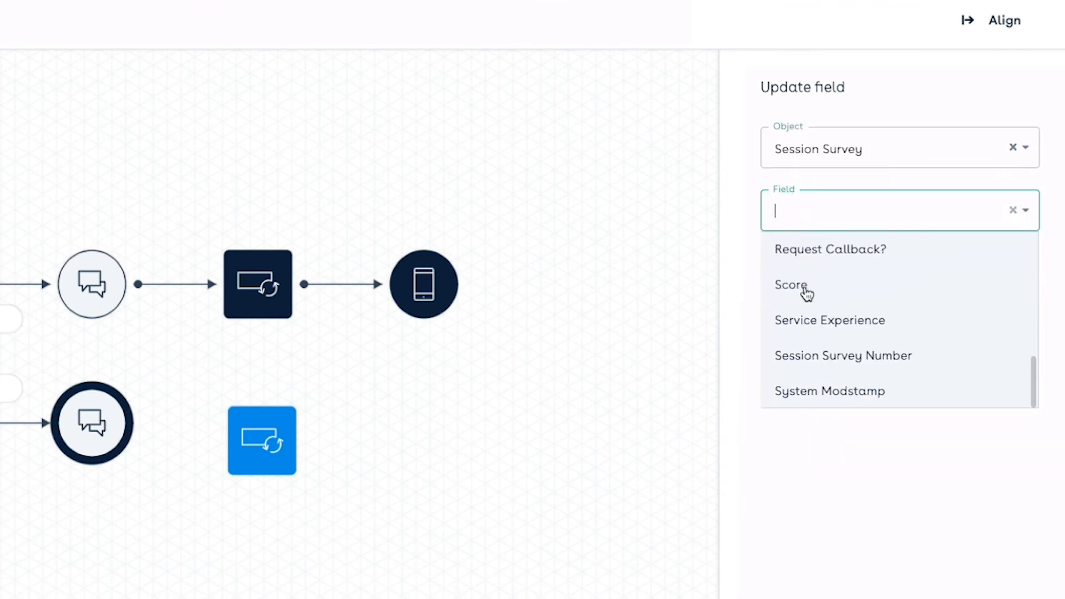
click(813, 325)
click(808, 281)
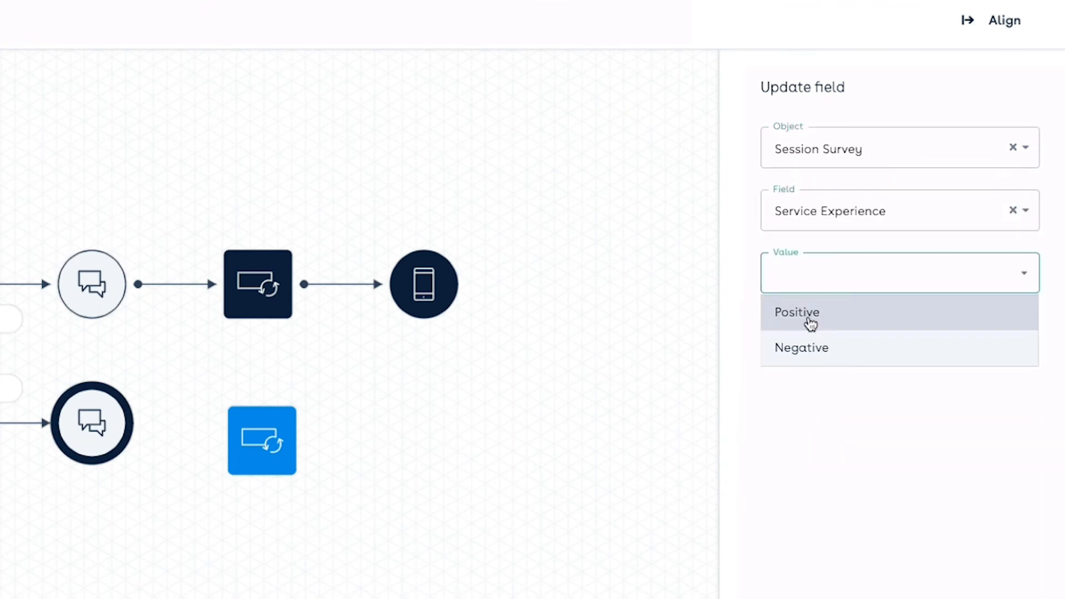
click(809, 342)
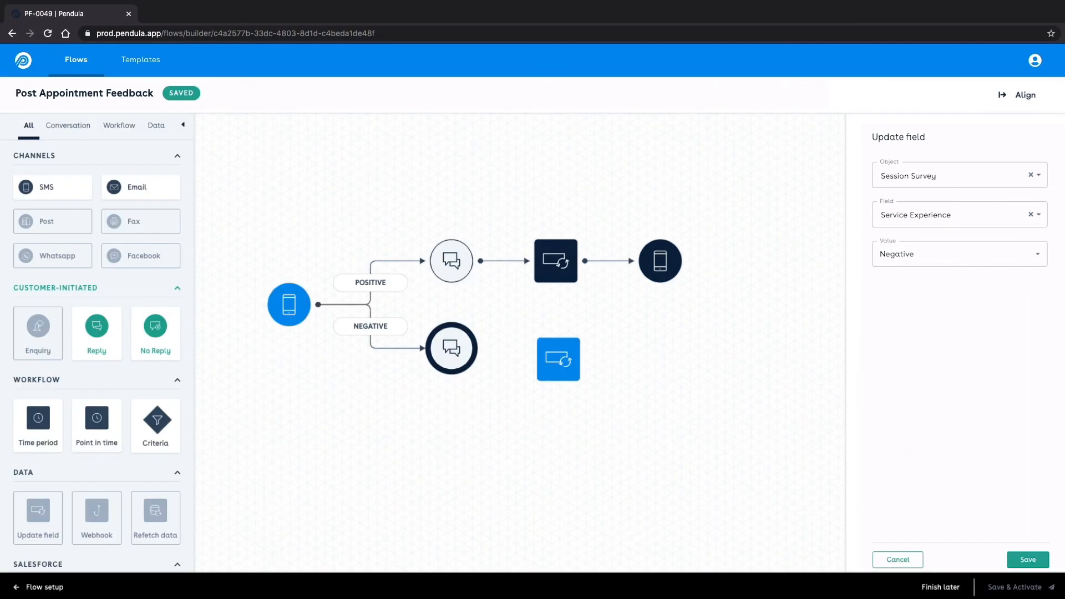
click(1028, 560)
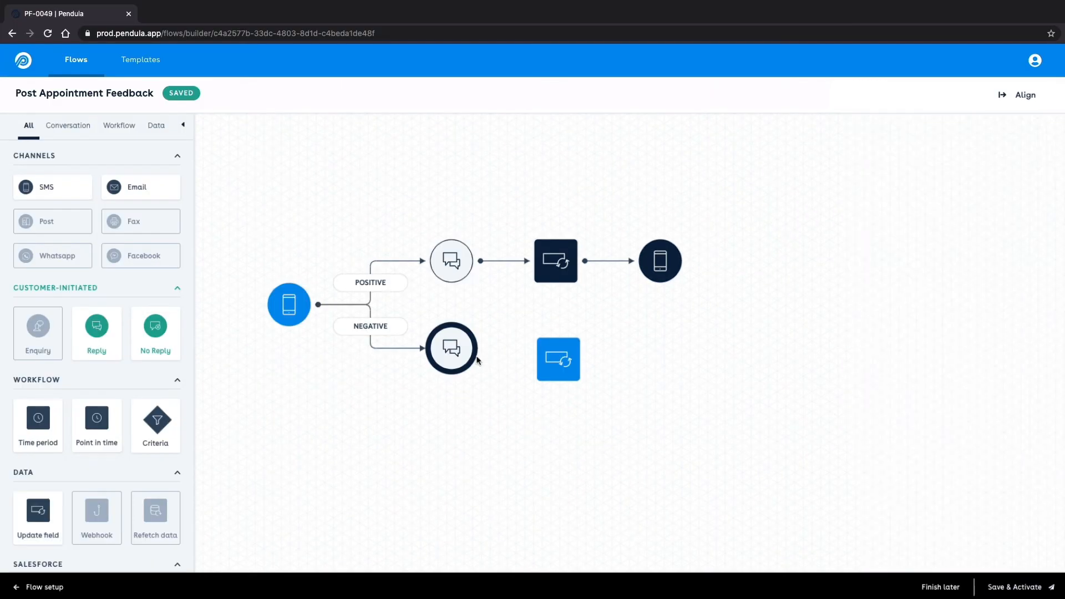
drag(477, 361, 538, 365)
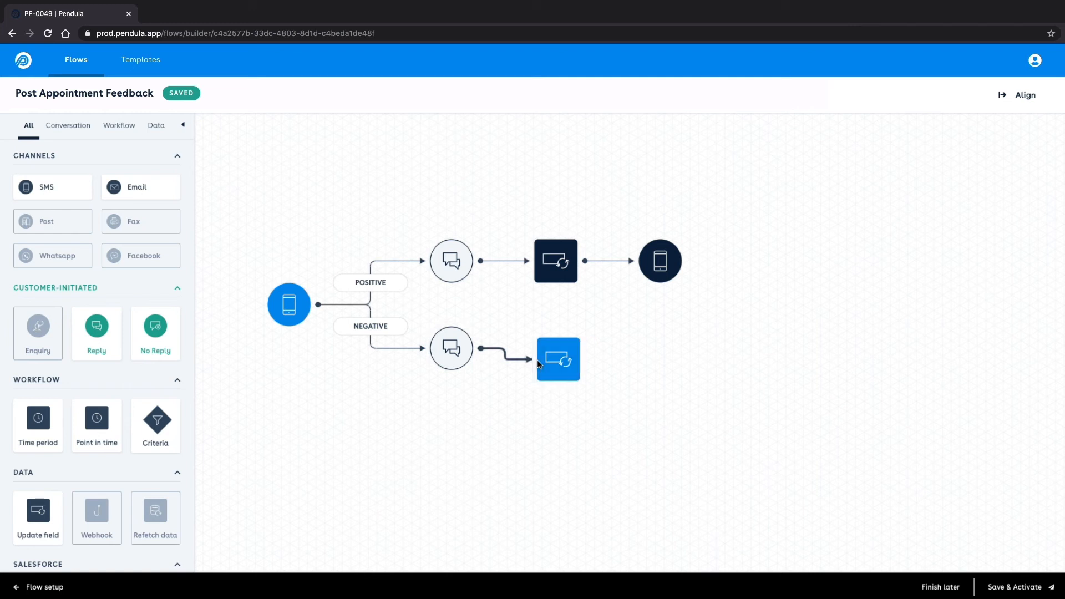
Step: Add an SMS node with the "Negative Response" template and connect the Negative path's Update field node to it
drag(71, 173, 686, 357)
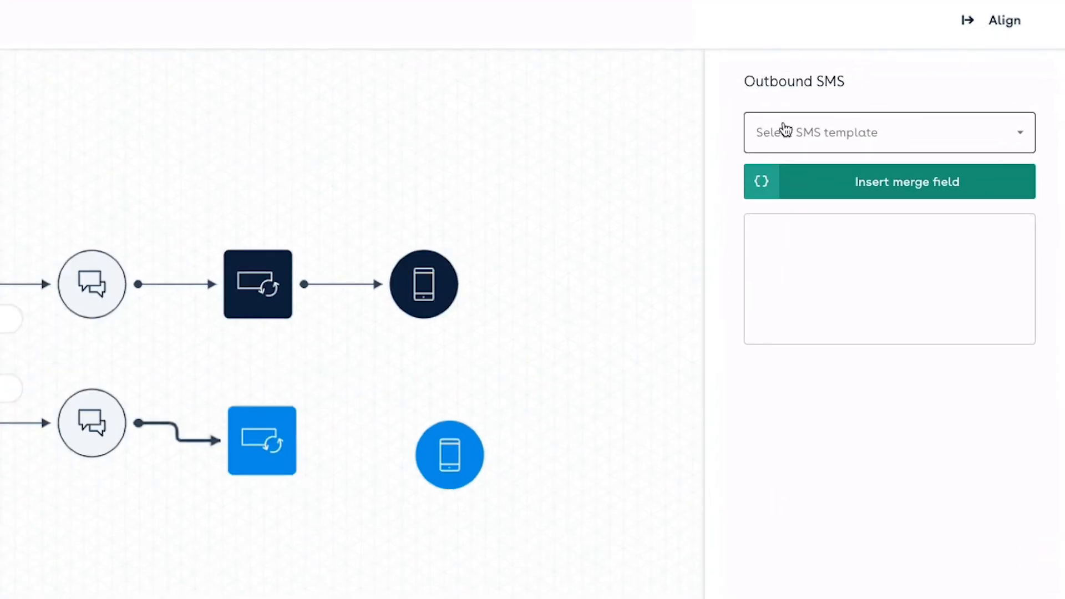
click(887, 164)
click(792, 208)
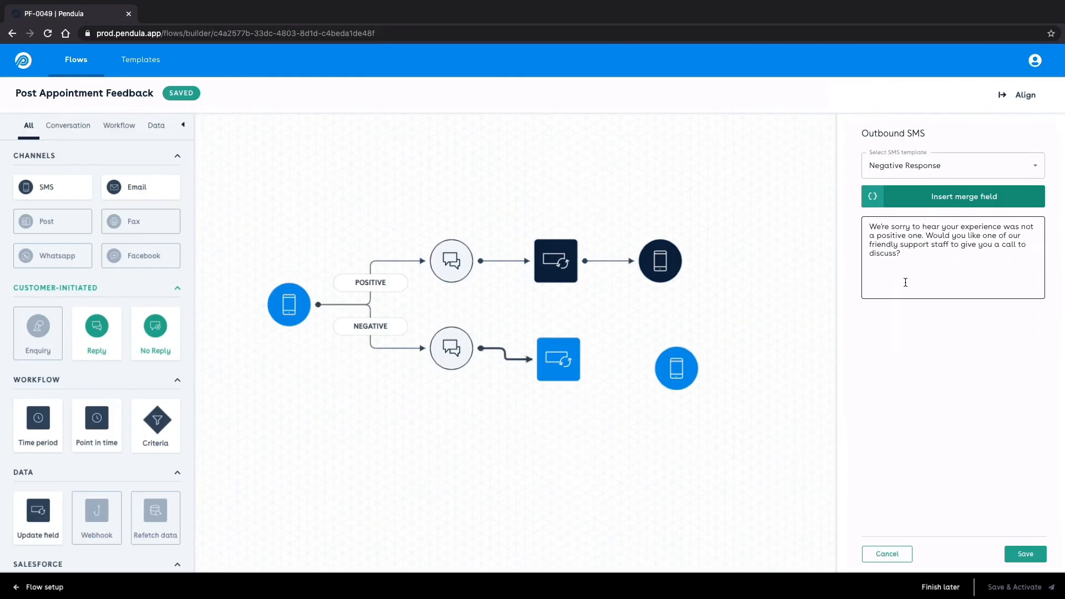
click(1025, 554)
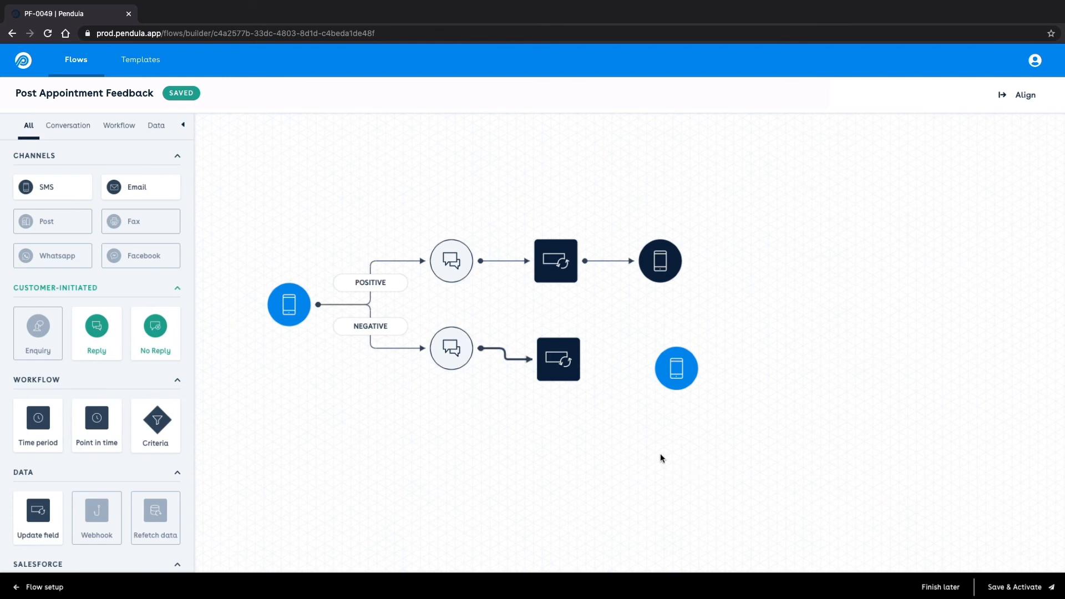
drag(587, 359, 656, 376)
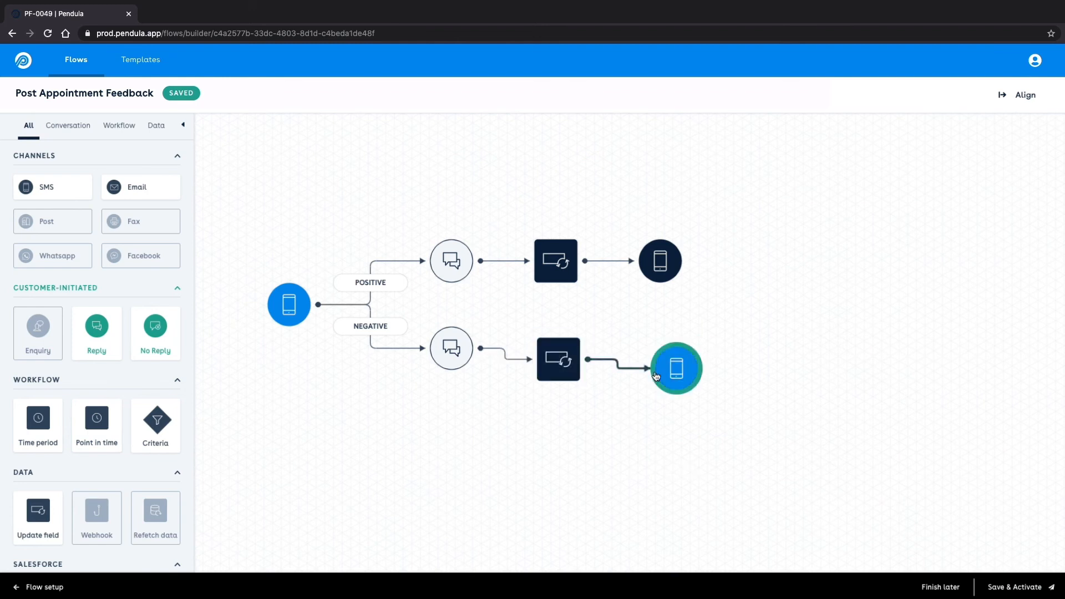
Step: Add a Reply node with the keywords "yes", "call" and "phone" after the Negative Response SMS, and connect the SMS to it
drag(97, 328, 775, 367)
click(909, 230)
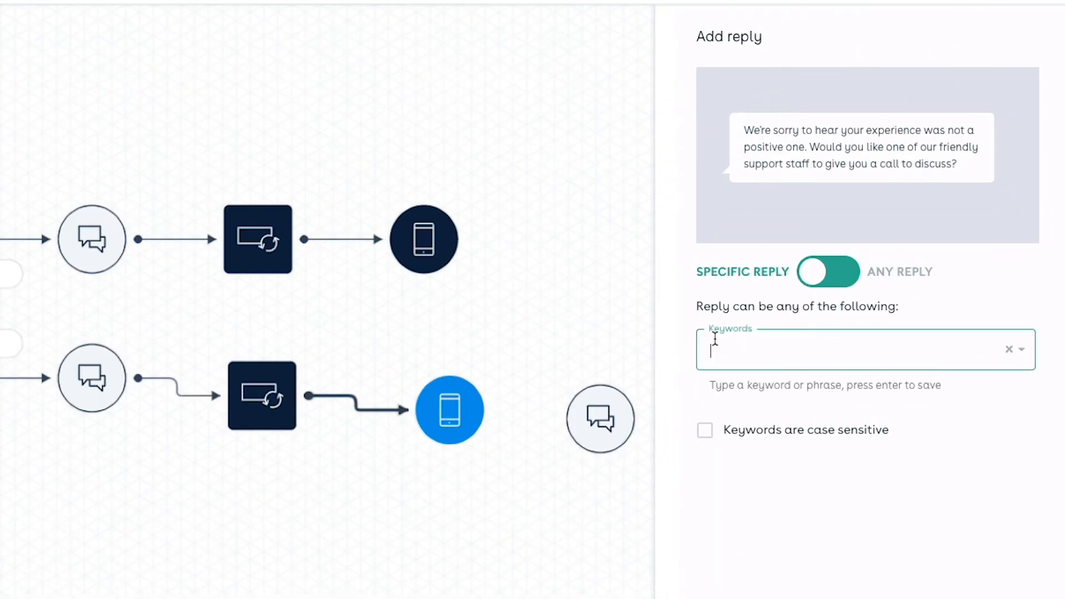
text(yes)
key(Return)
text(call)
key(Return)
text(phone)
key(Return)
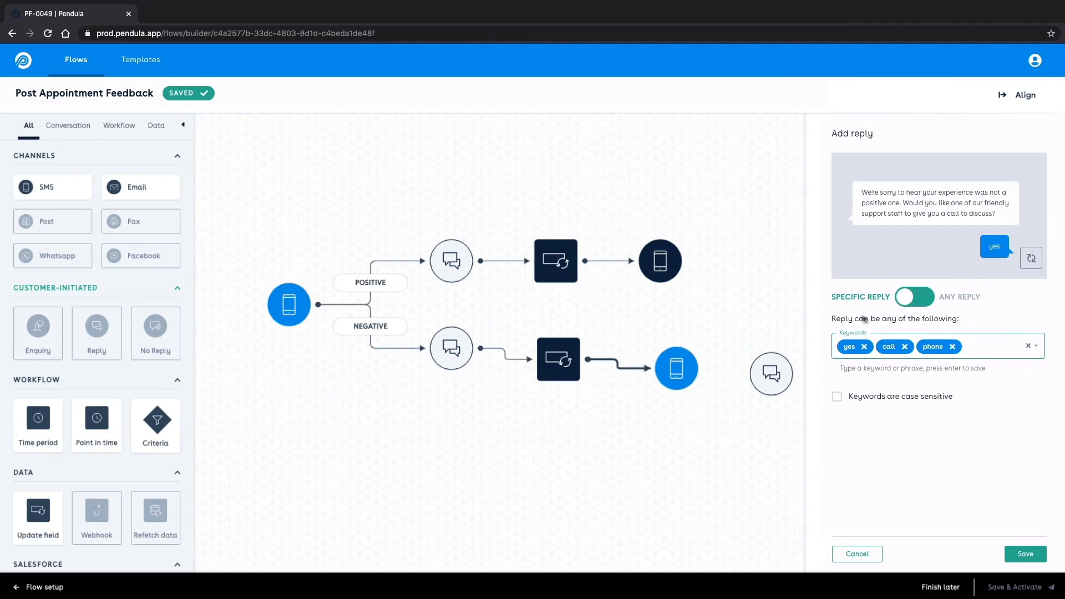
click(1040, 559)
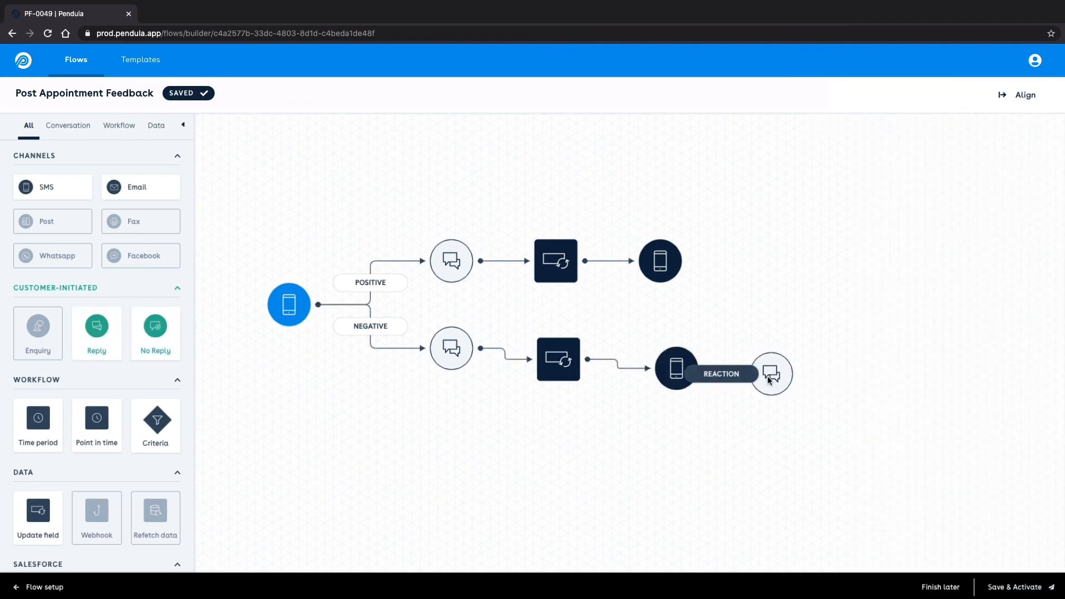
Step: Add an Update field node setting the Survey's Response 1 to "Call Back Requested", and connect the callback Reply node to it
drag(38, 510, 857, 368)
click(876, 180)
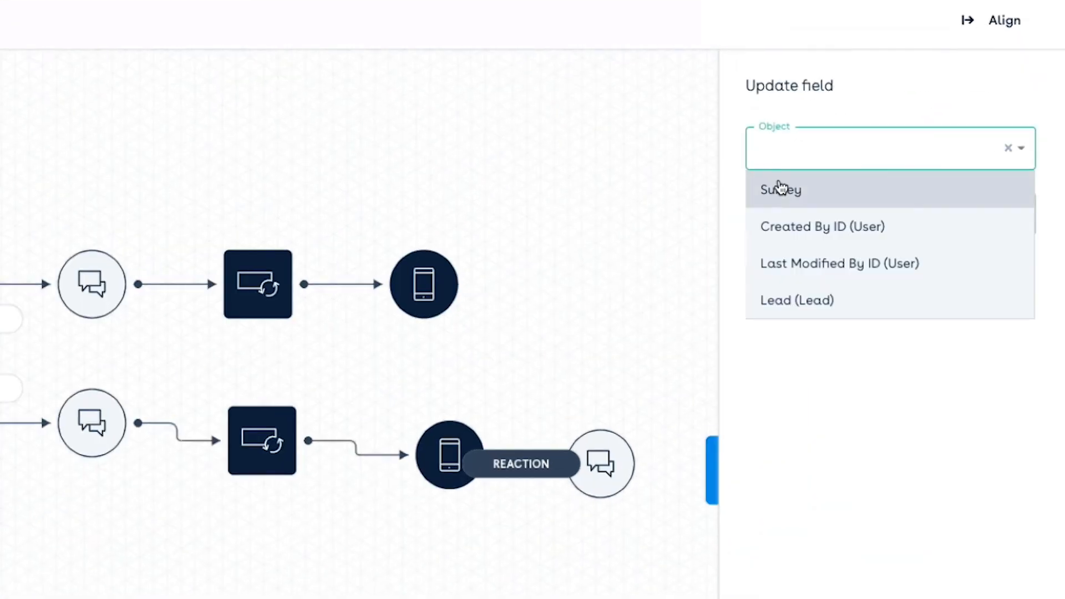
click(884, 202)
click(791, 210)
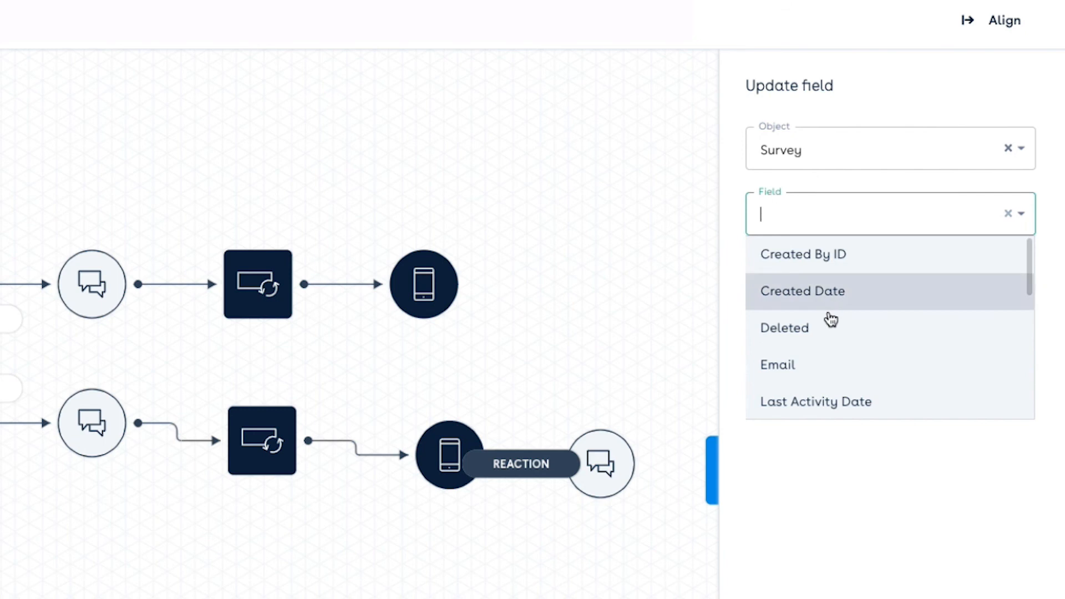
scroll(827, 332, down, 3)
scroll(821, 349, down, 3)
click(818, 352)
click(792, 289)
text(Call Back Requested)
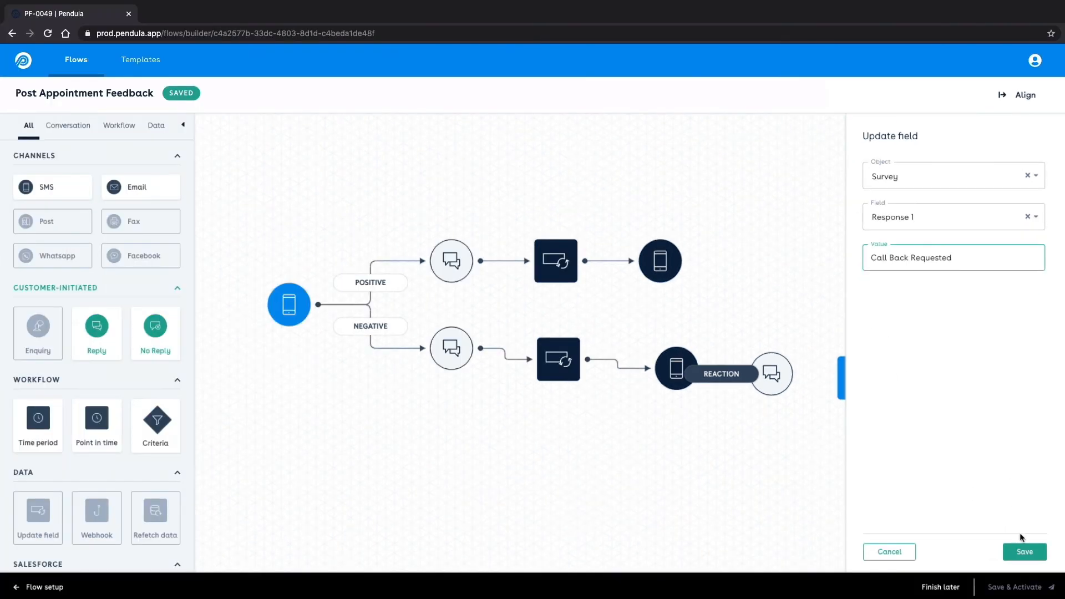
click(1022, 549)
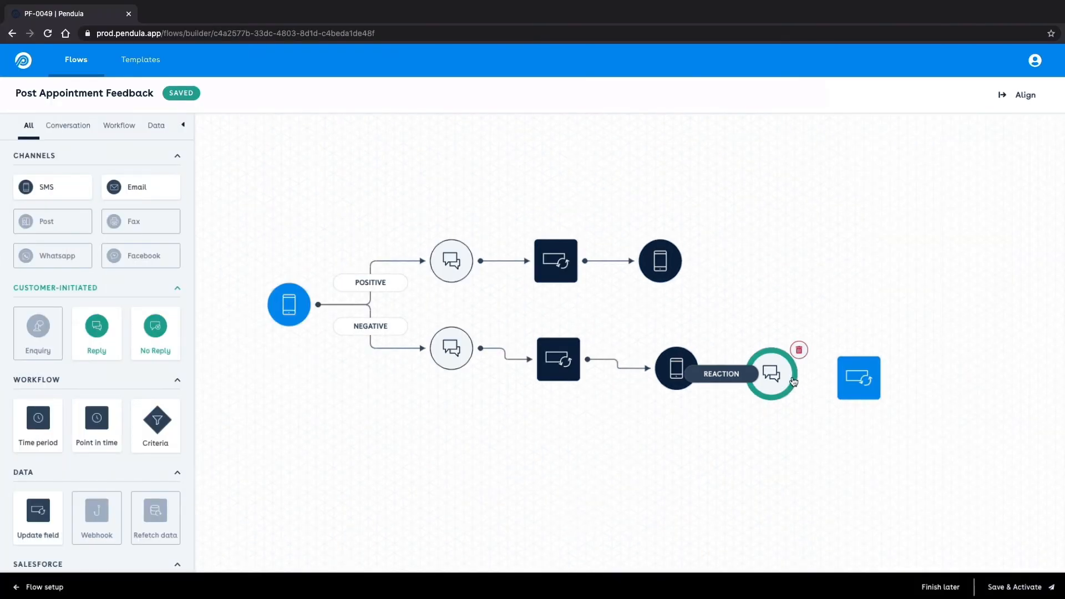
drag(793, 381, 853, 381)
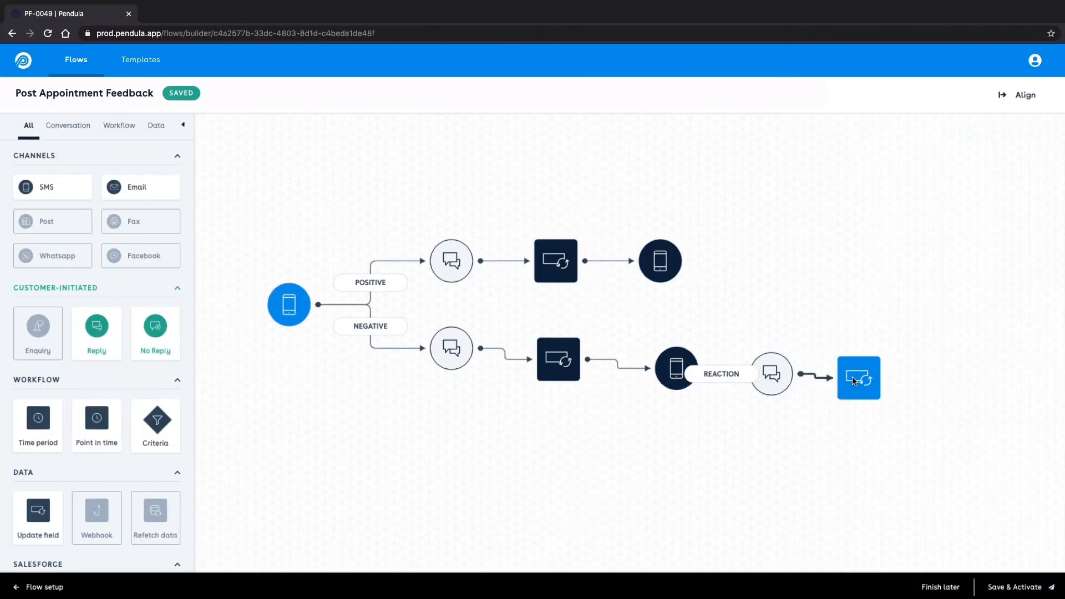
Step: Add an SMS node with the message "Okay, we'll be in touch shortly." and connect the callback Update field node to it
drag(78, 186, 899, 322)
text(Okay, we'll be in touch shortly.)
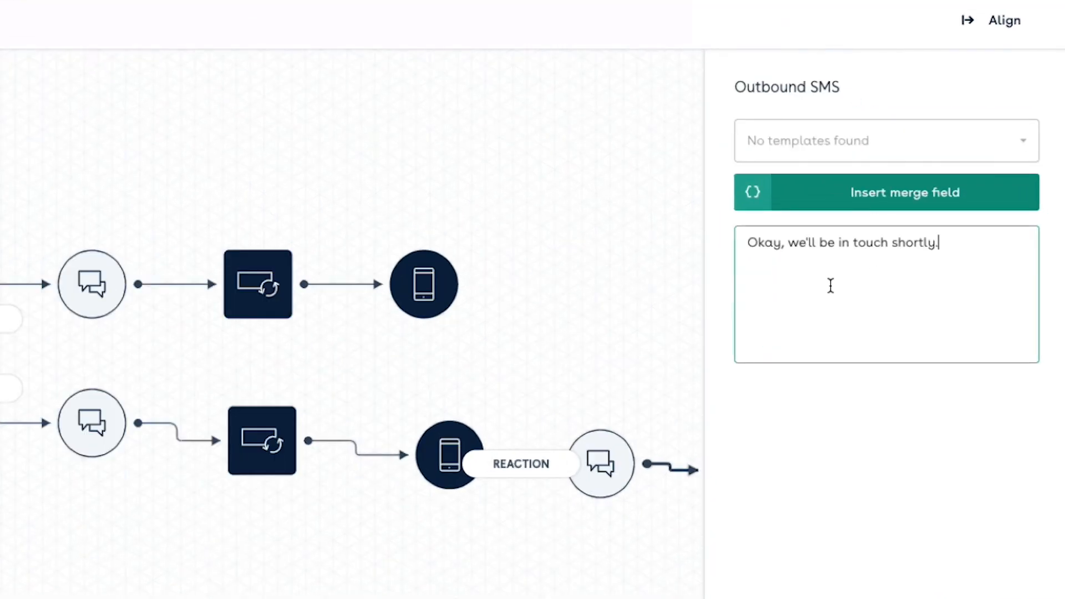
click(1022, 577)
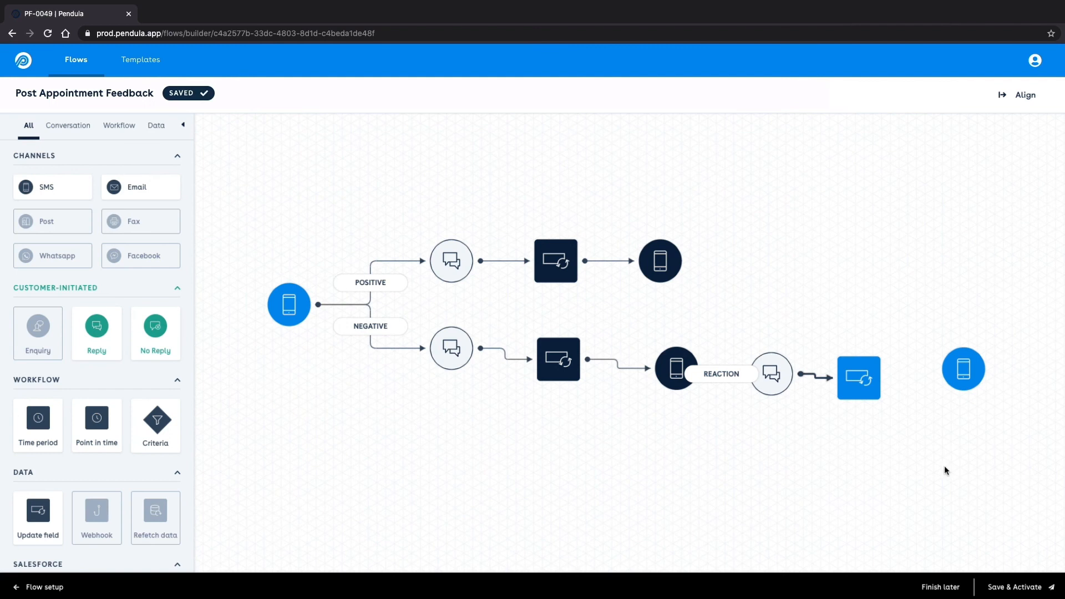
drag(886, 381, 949, 377)
Step: Add a Salesforce Create new case node at the end of the Negative path and connect the final SMS to it
drag(938, 436, 644, 430)
scroll(64, 453, down, 3)
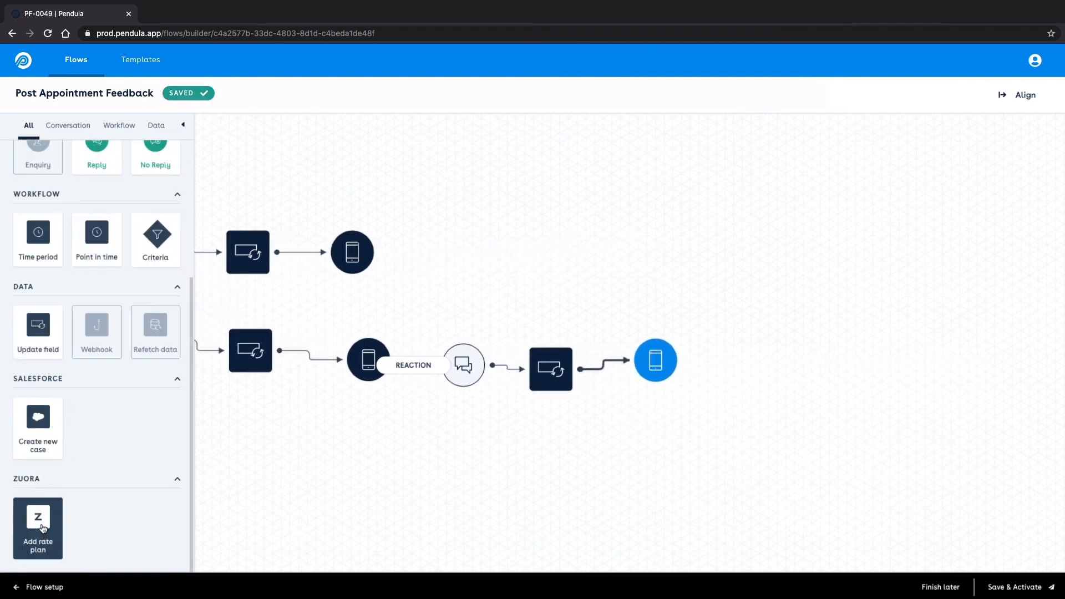
drag(29, 435, 737, 374)
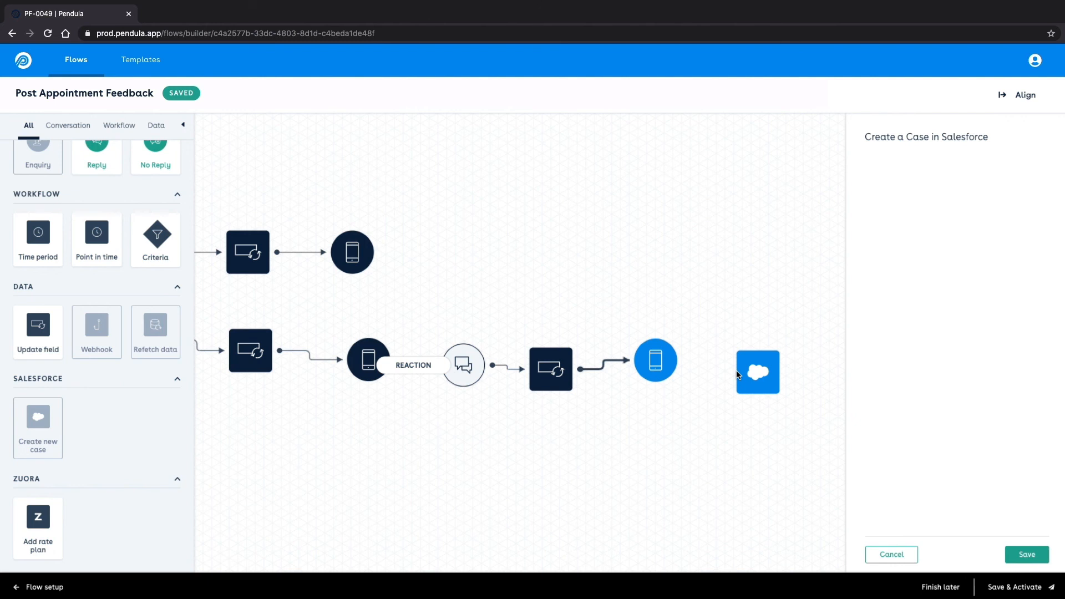
click(1025, 554)
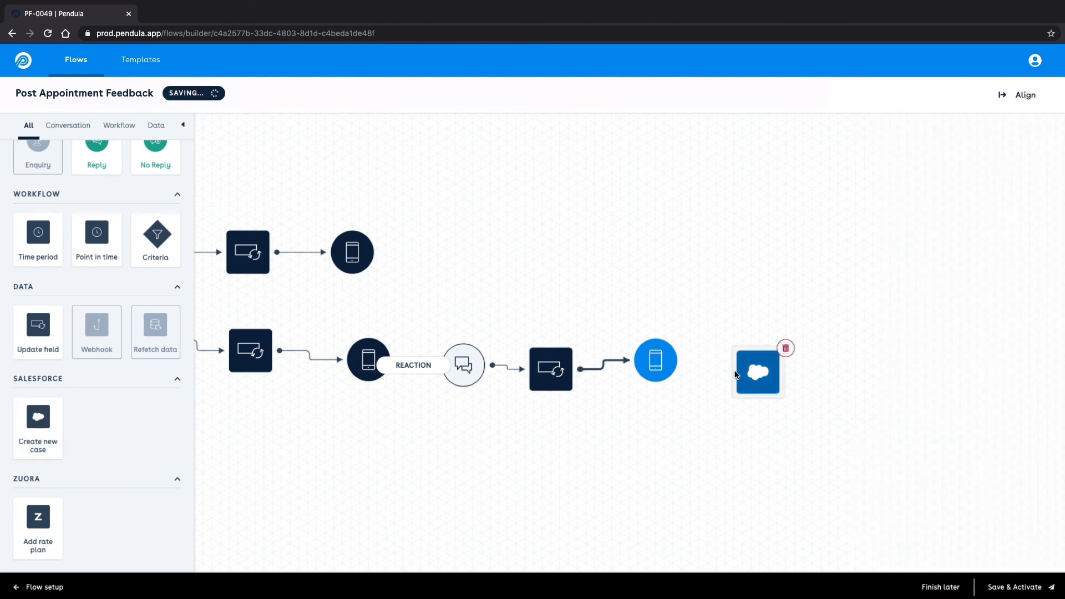
Step: Align the nodes of the whole flow, then save and activate the Post Appointment Feedback flow
click(1025, 95)
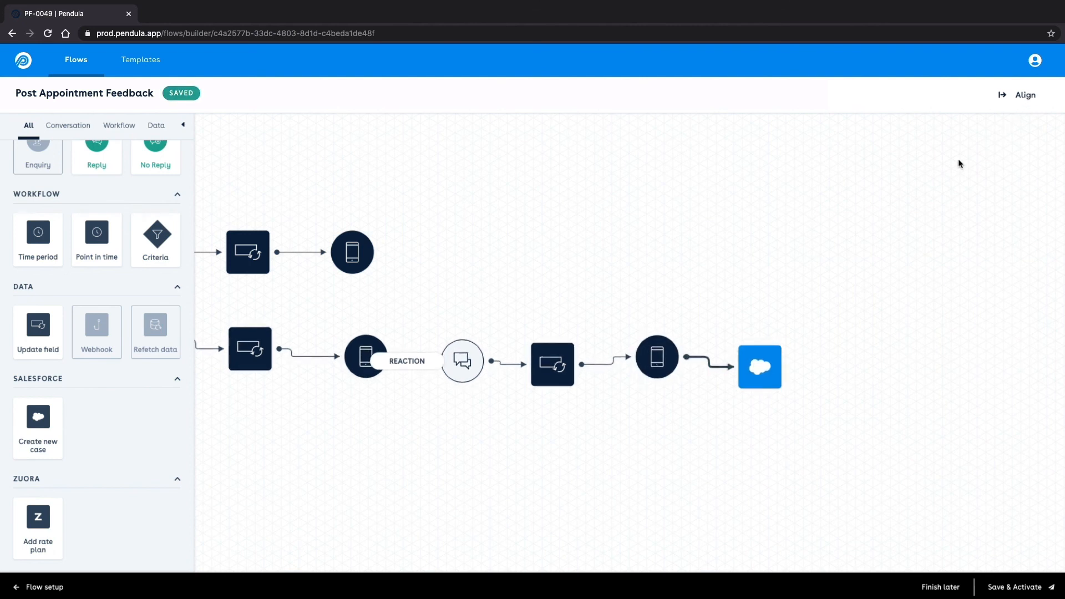
drag(555, 207, 785, 232)
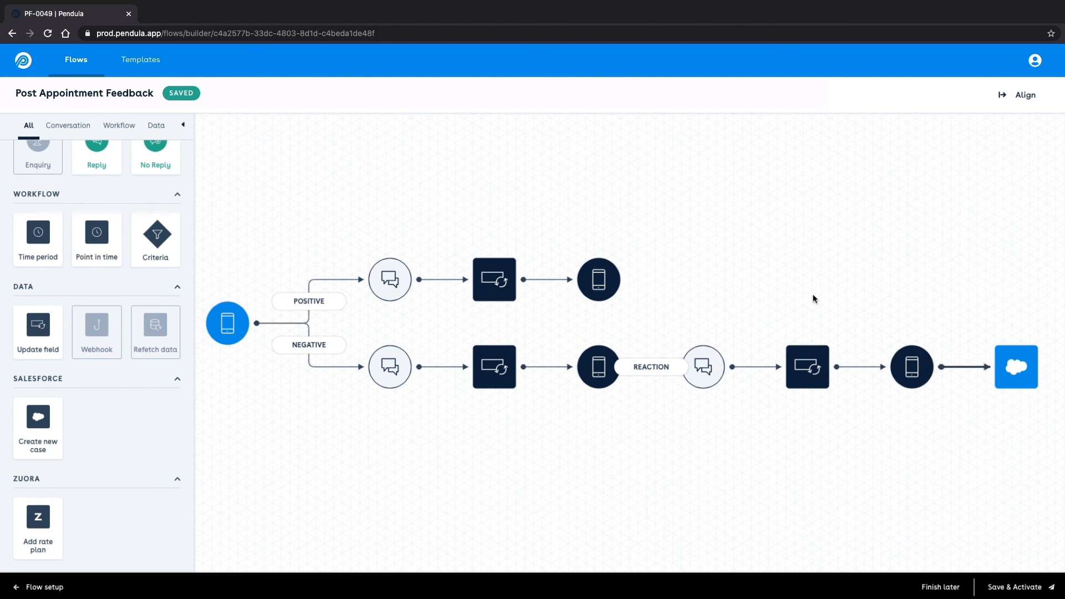
click(982, 592)
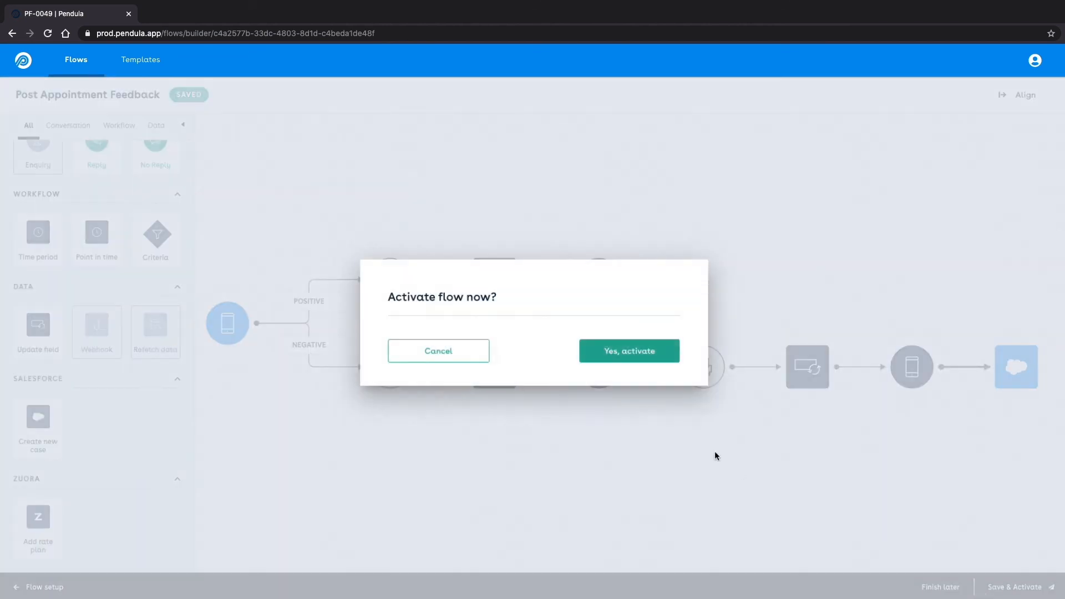
click(618, 353)
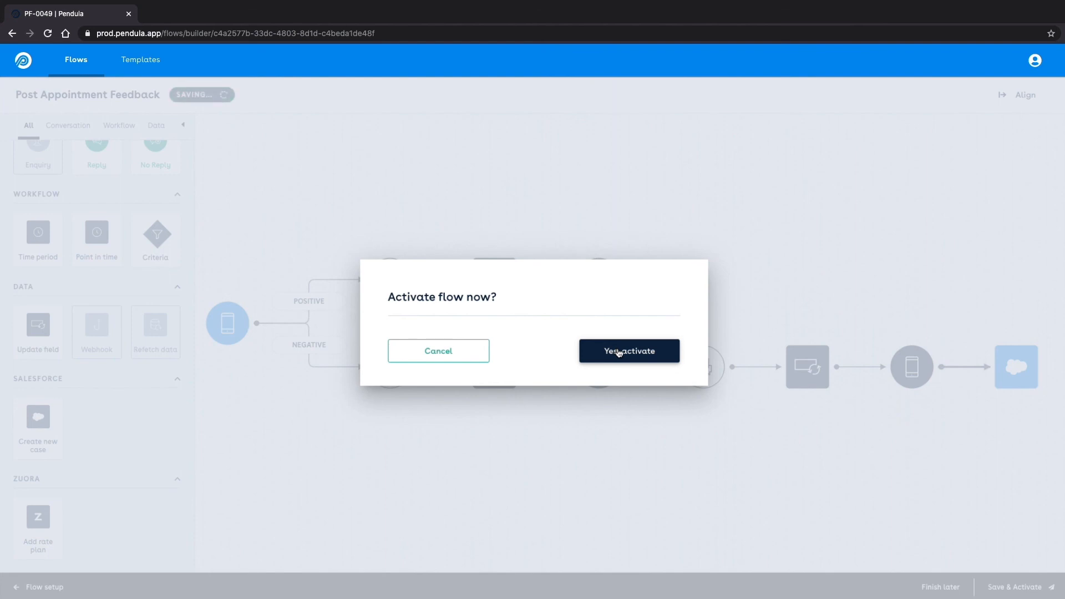